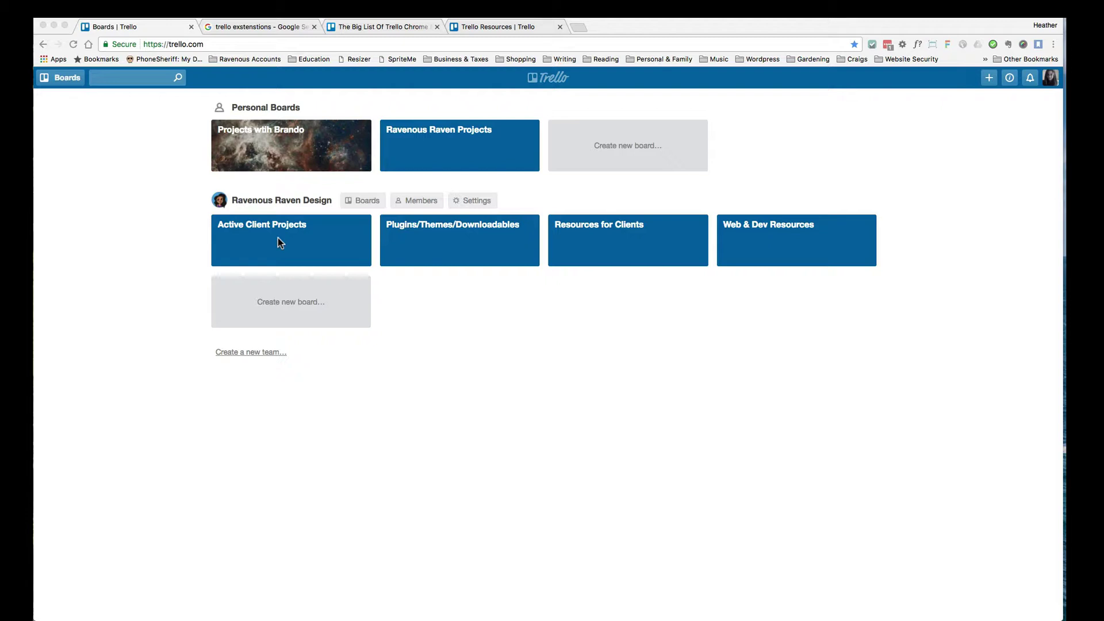
# Open the Active Client Projects board and add Disney and AAA cards to Do Today
pyautogui.click(278, 236)
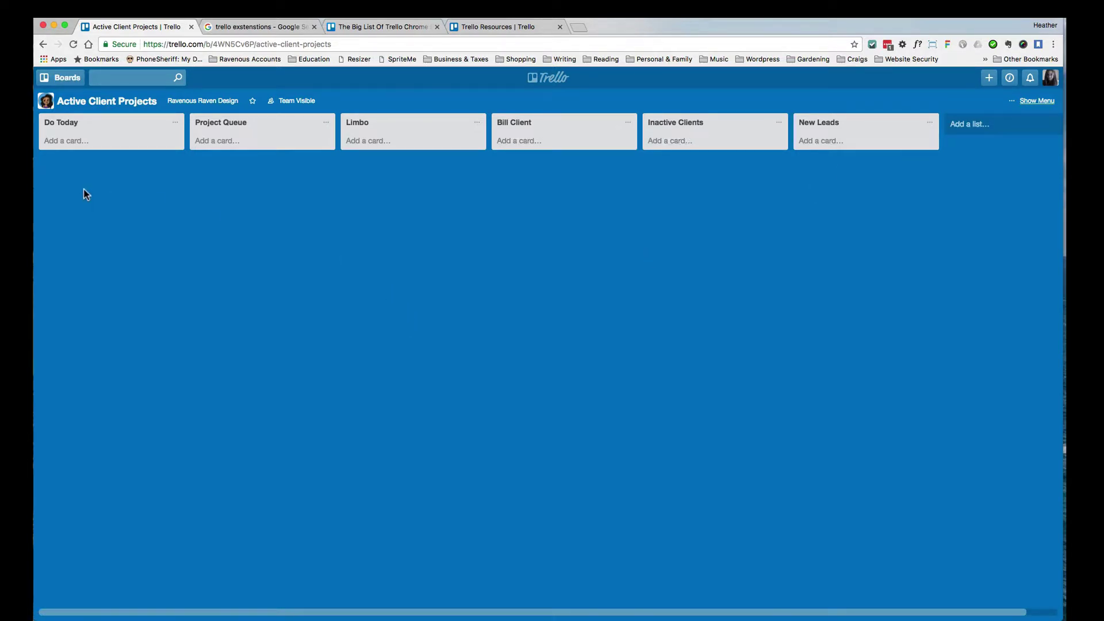
pyautogui.click(65, 141)
pyautogui.write('Diske')
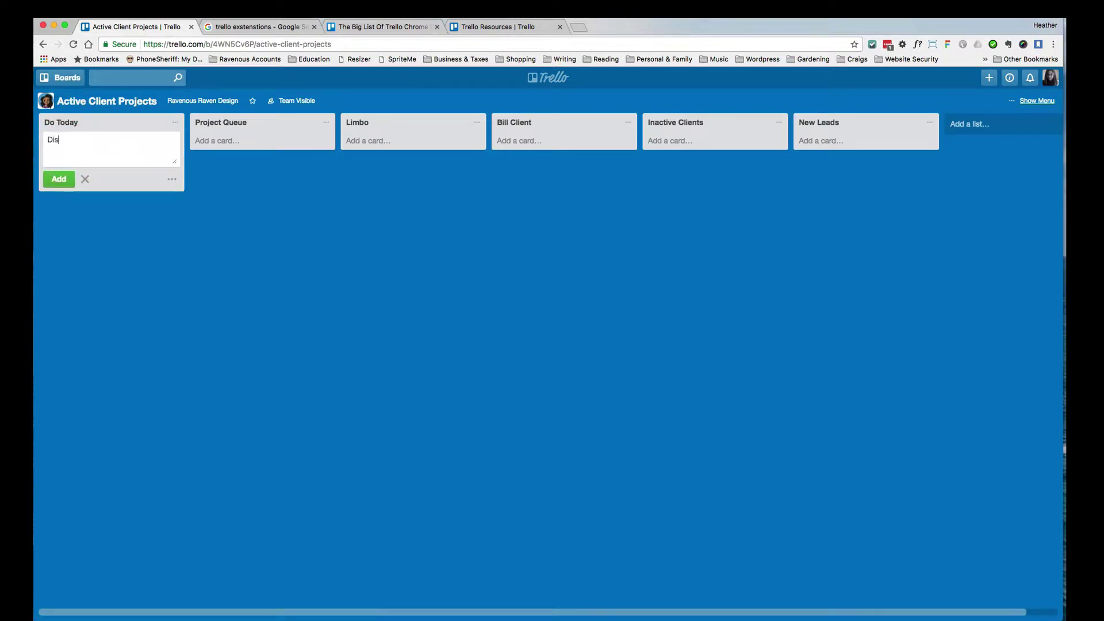
pyautogui.press('BackSpace')
pyautogui.press('BackSpace')
pyautogui.write('ney')
pyautogui.press('Return')
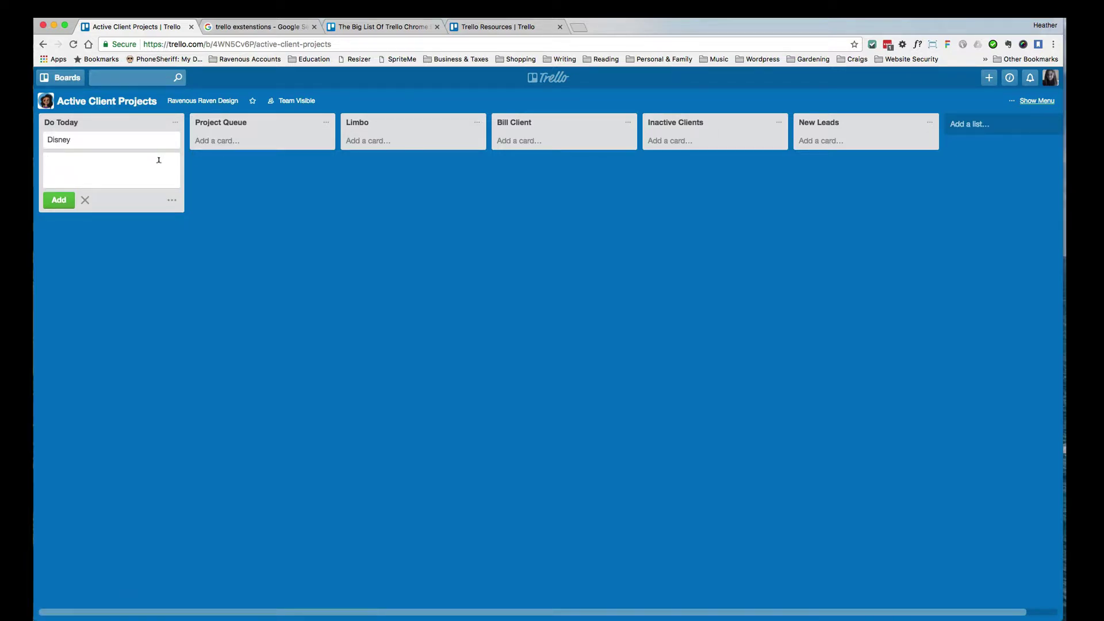
pyautogui.write('AAa')
pyautogui.write('AA')
pyautogui.press('Return')
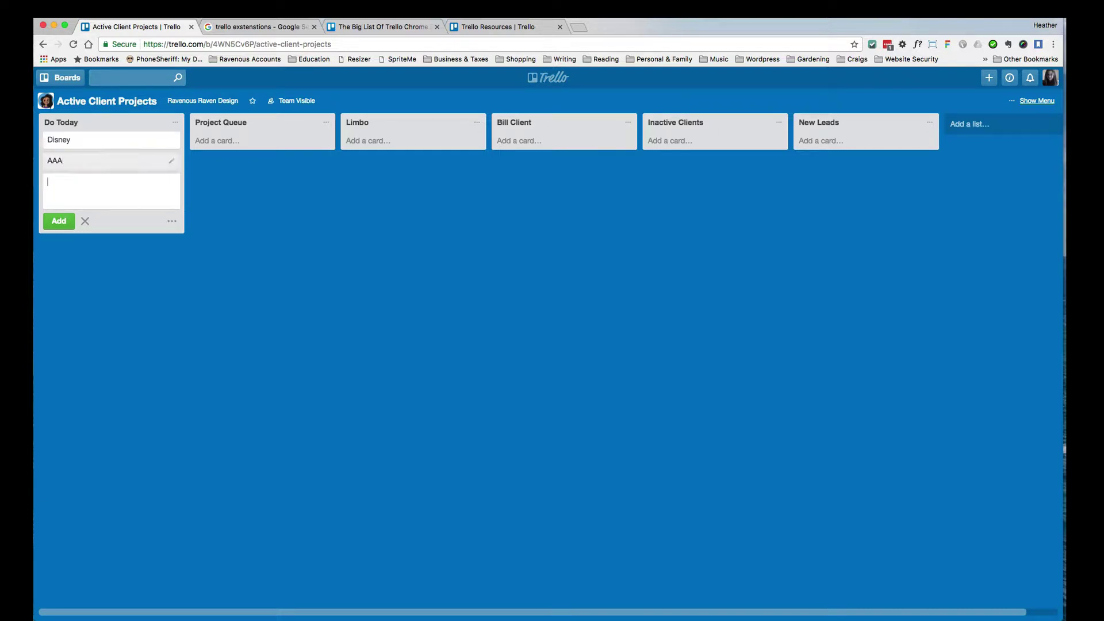
# Add Italian Restaurant, Bank of America and Lego cards to the Do Today list
pyautogui.write('Italian Restaurant')
pyautogui.press('Return')
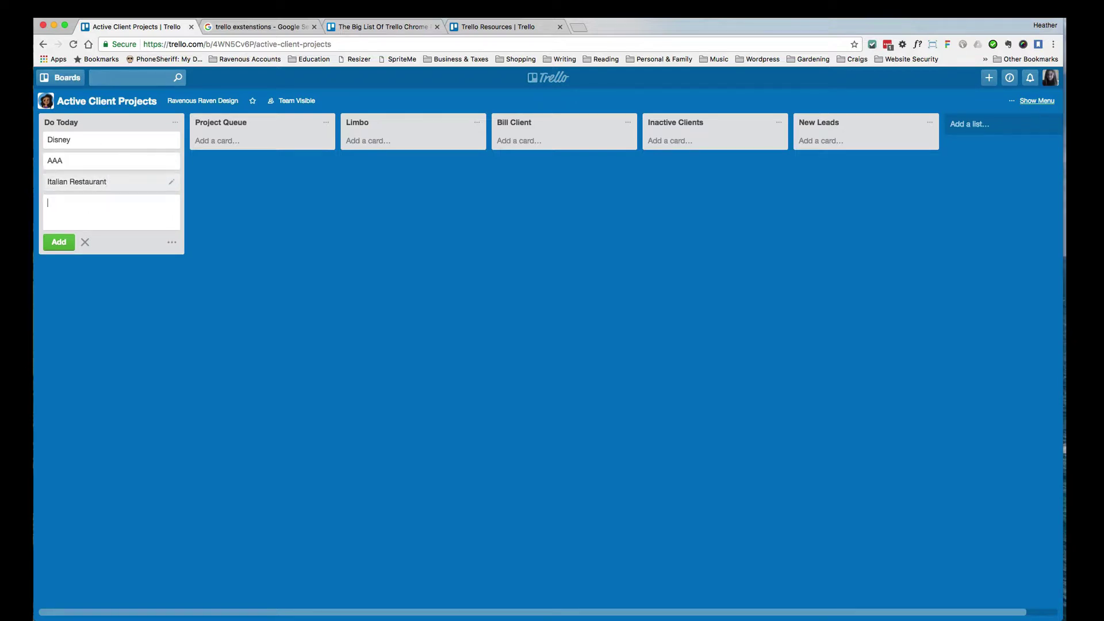
pyautogui.write('Bank of America')
pyautogui.press('Return')
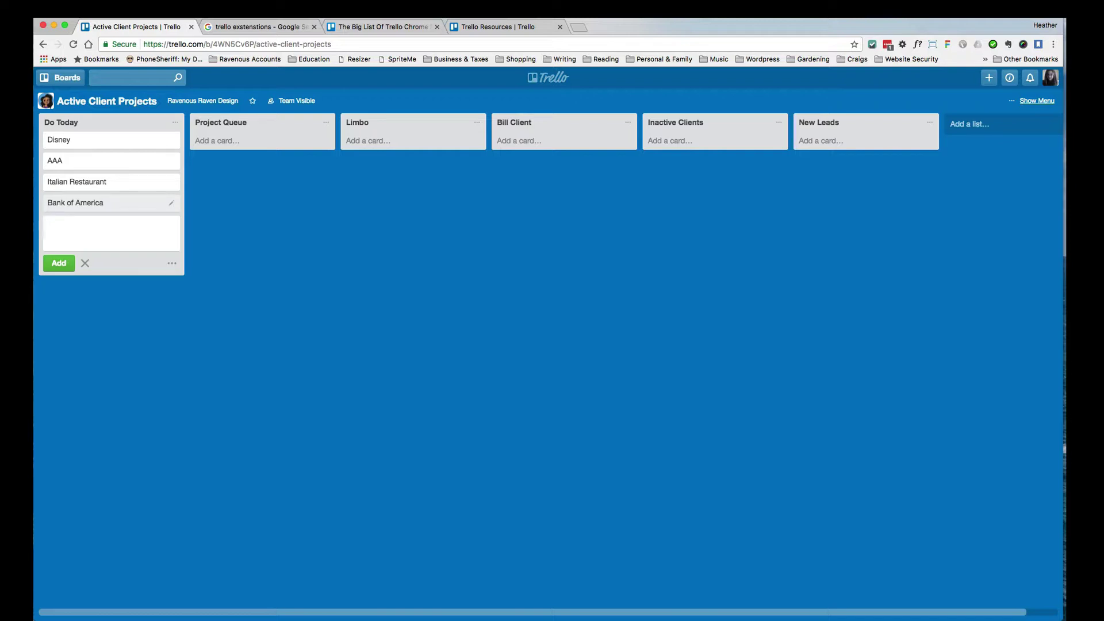
pyautogui.write('Lego')
pyautogui.press('Return')
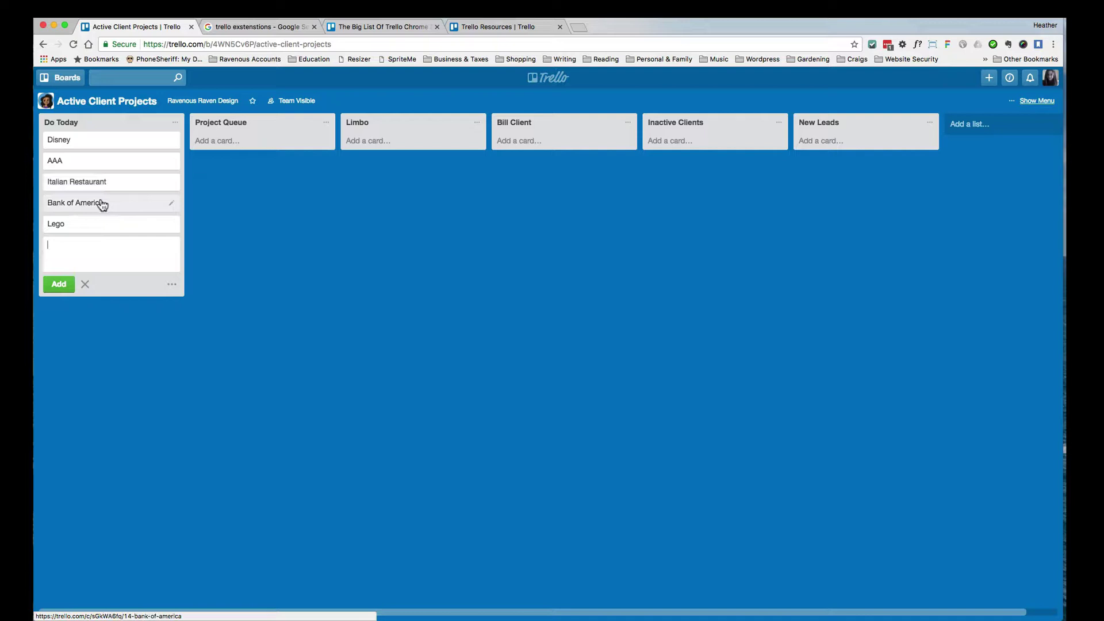
# Open the Disney card and save the contact's name and phone number as its description
pyautogui.click(80, 143)
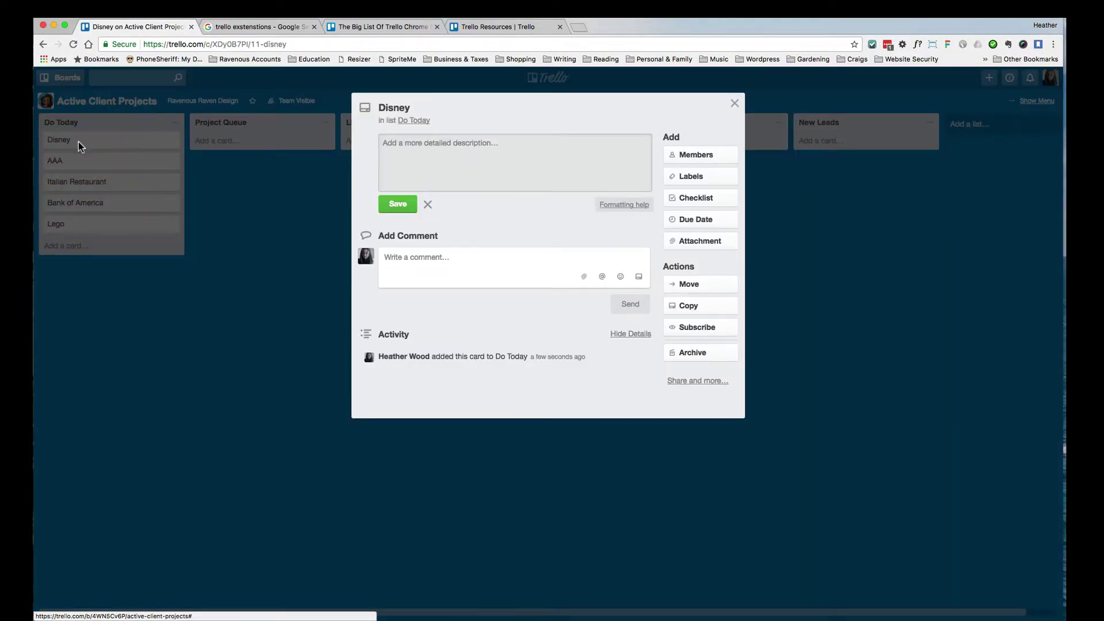
pyautogui.click(468, 154)
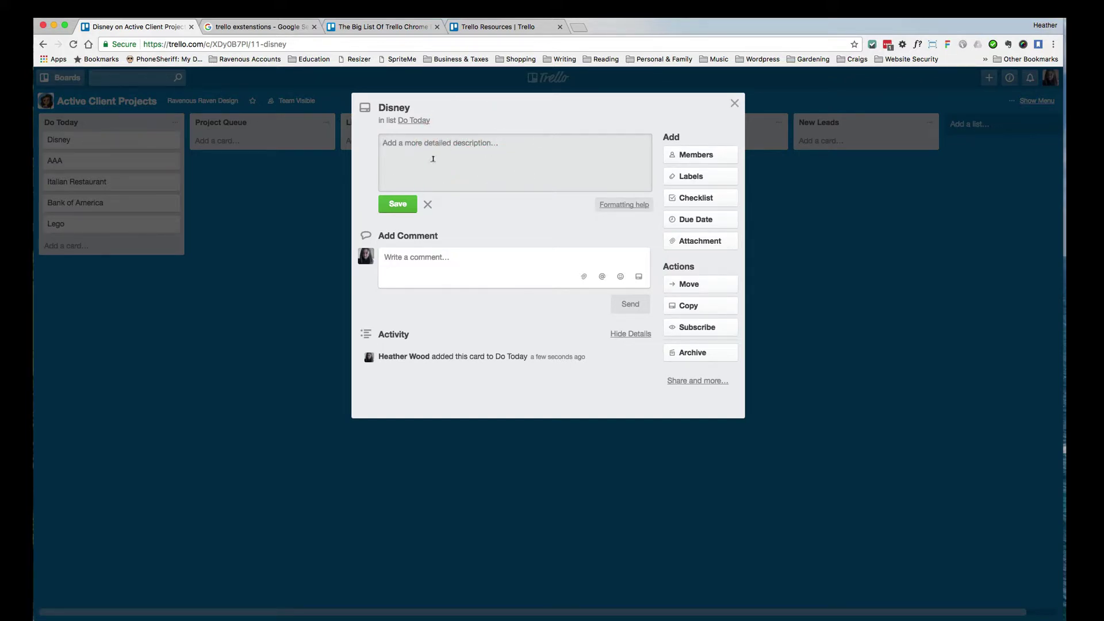
pyautogui.write('Dave ')
pyautogui.write('555')
pyautogui.write('-555-5555')
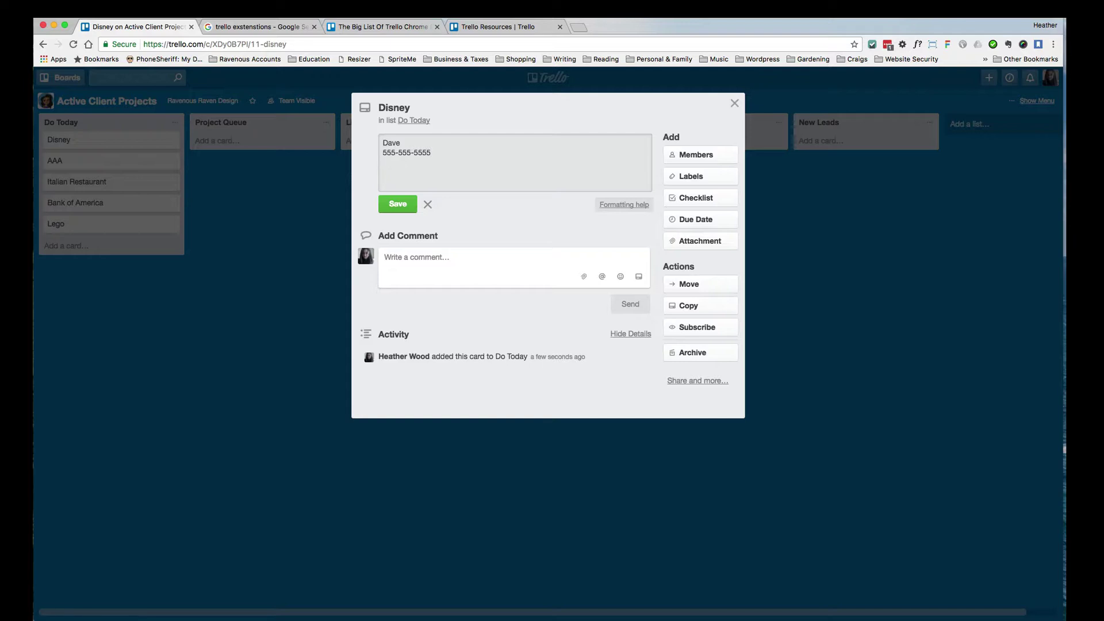
pyautogui.click(389, 202)
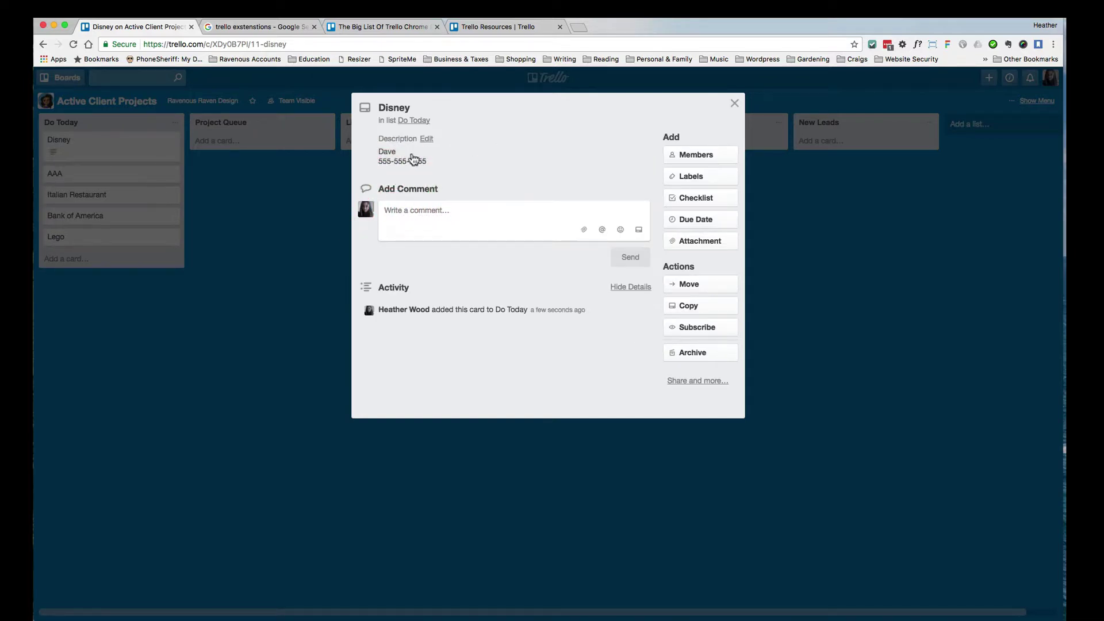
# Post the comment 'moved the website files, waiting for dns to propogate' on the Disney card
pyautogui.click(445, 210)
pyautogui.write('move')
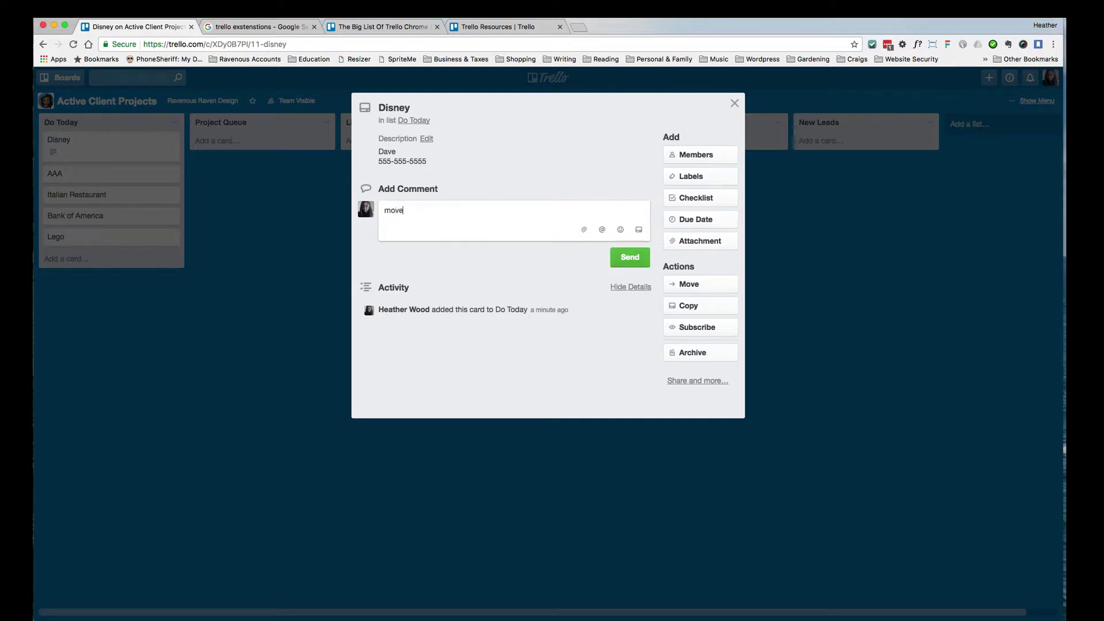
pyautogui.write('d the website files, waiting for dns to propogate')
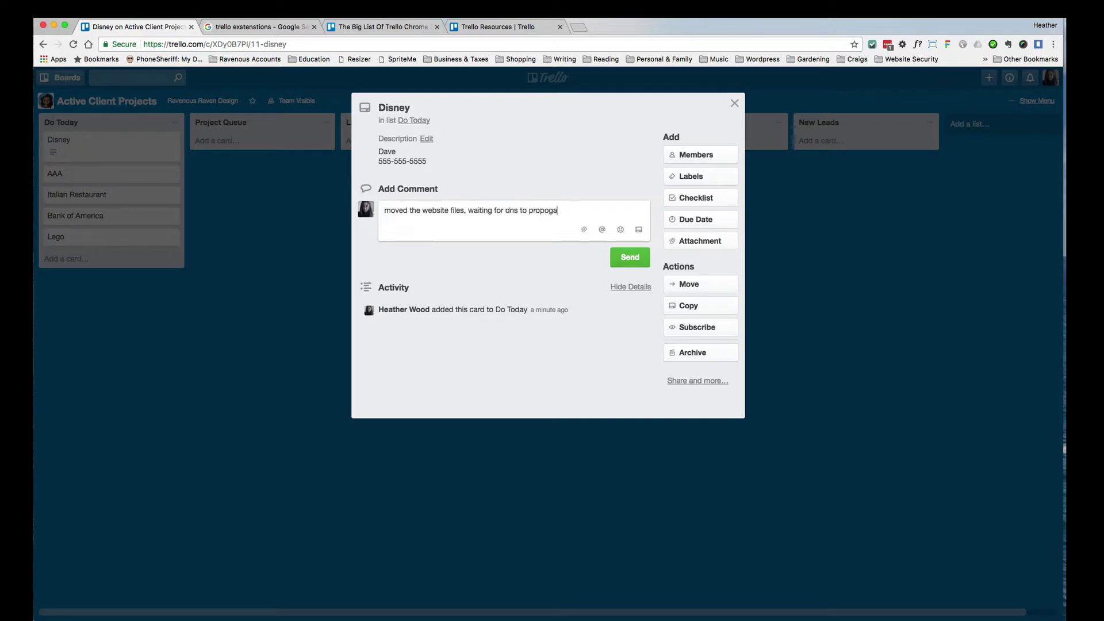
pyautogui.click(627, 260)
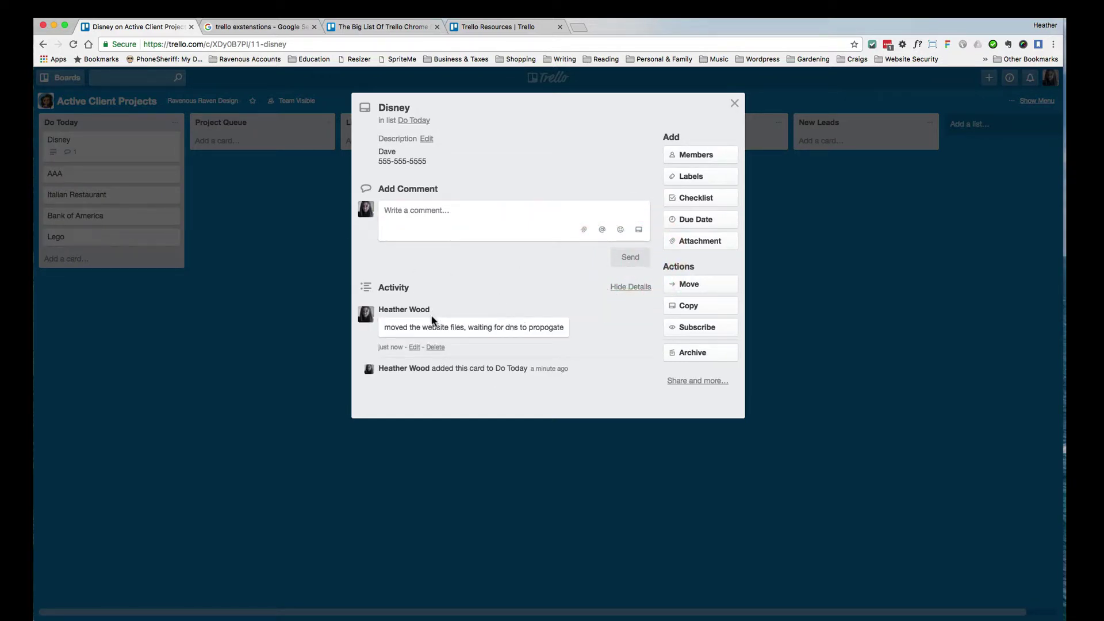
# Add a checklist with Move website, update urls, the plugins-moved task, and change dns
pyautogui.click(694, 199)
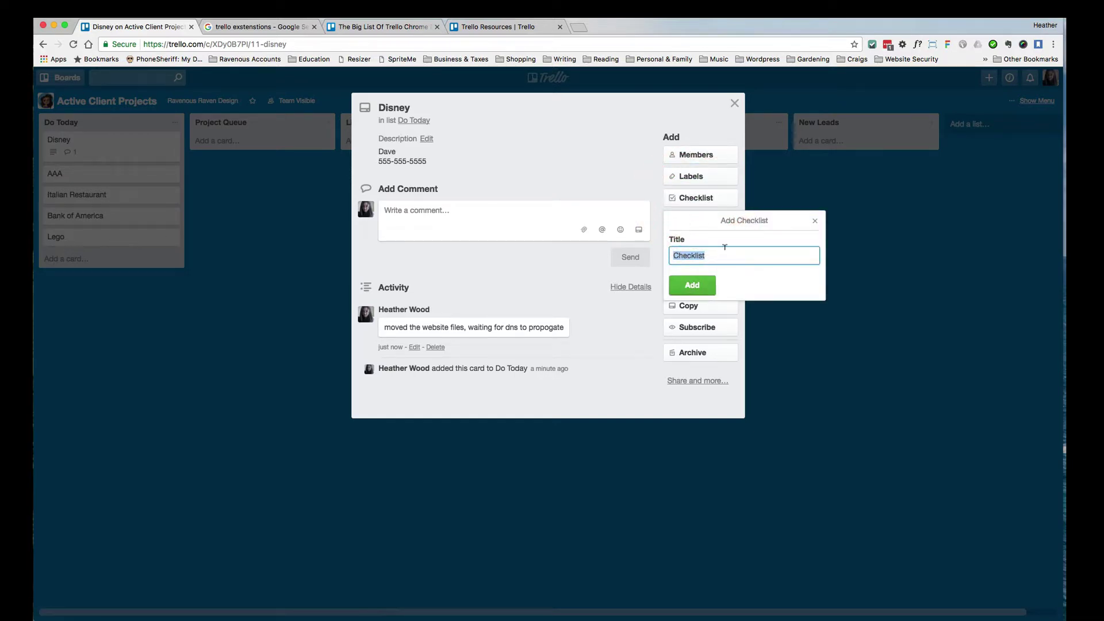
pyautogui.click(696, 286)
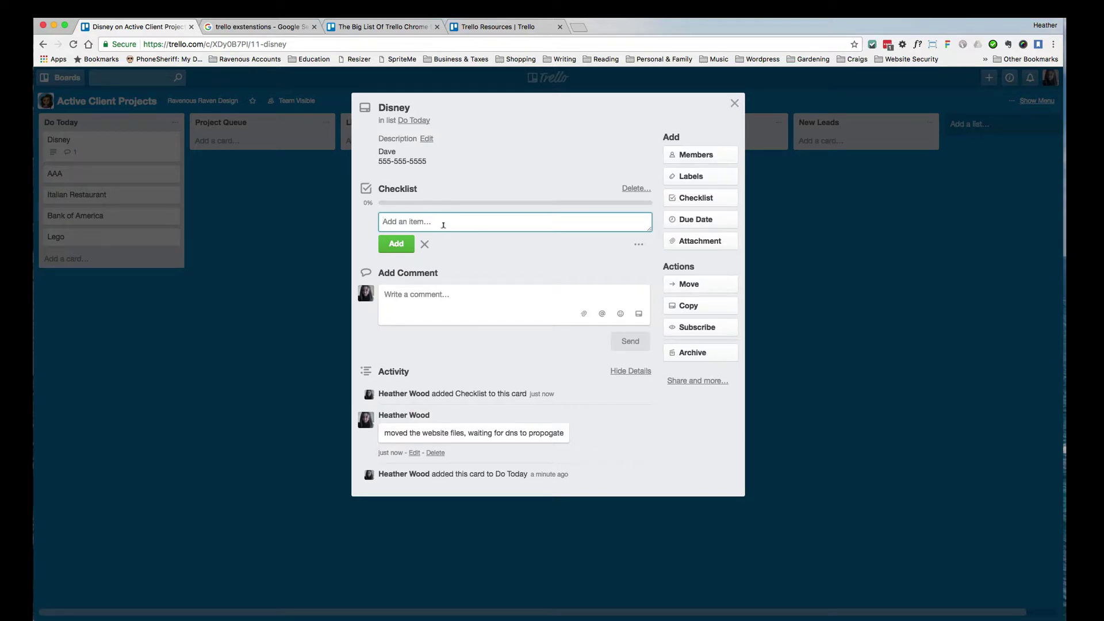
pyautogui.write('Move website')
pyautogui.press('Return')
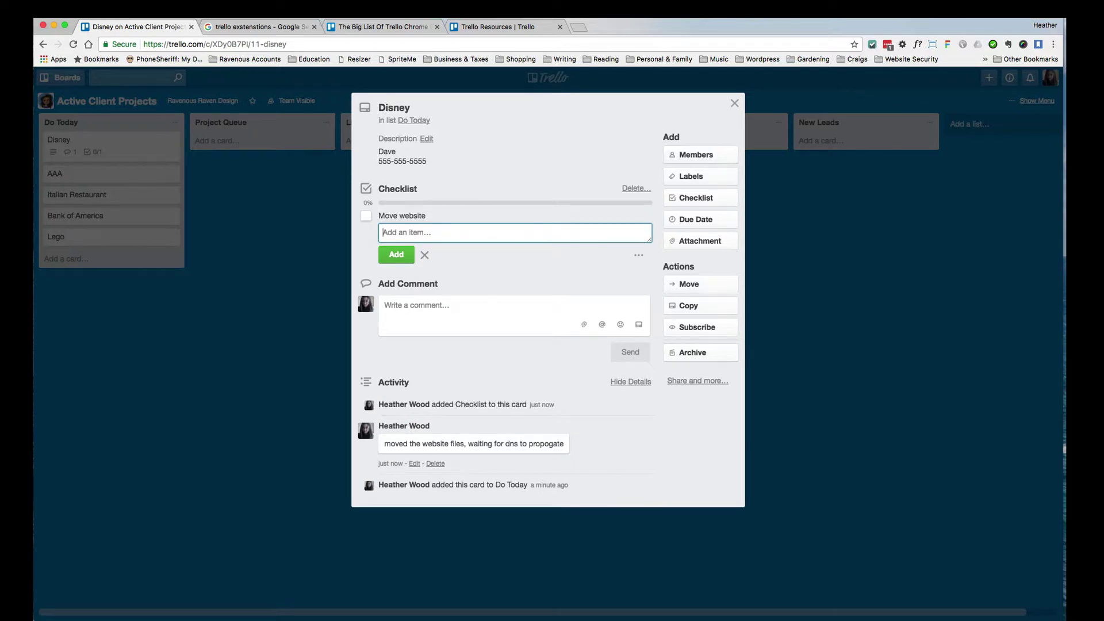
pyautogui.write('update urls')
pyautogui.press('Return')
pyautogui.write('mak')
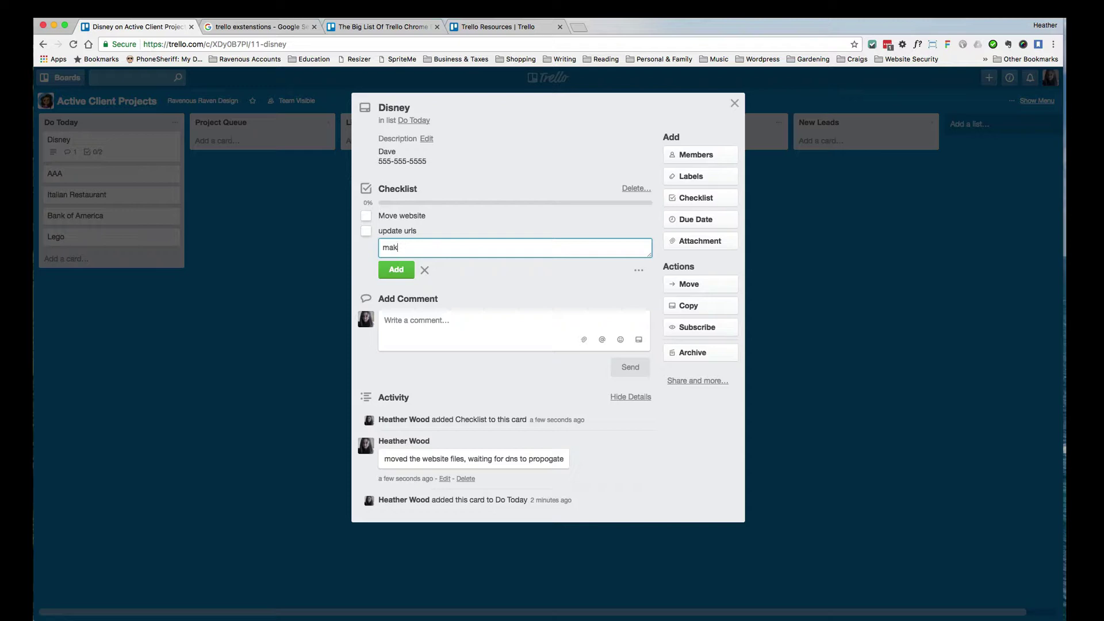
pyautogui.write('e certain all plugins are moved over and active')
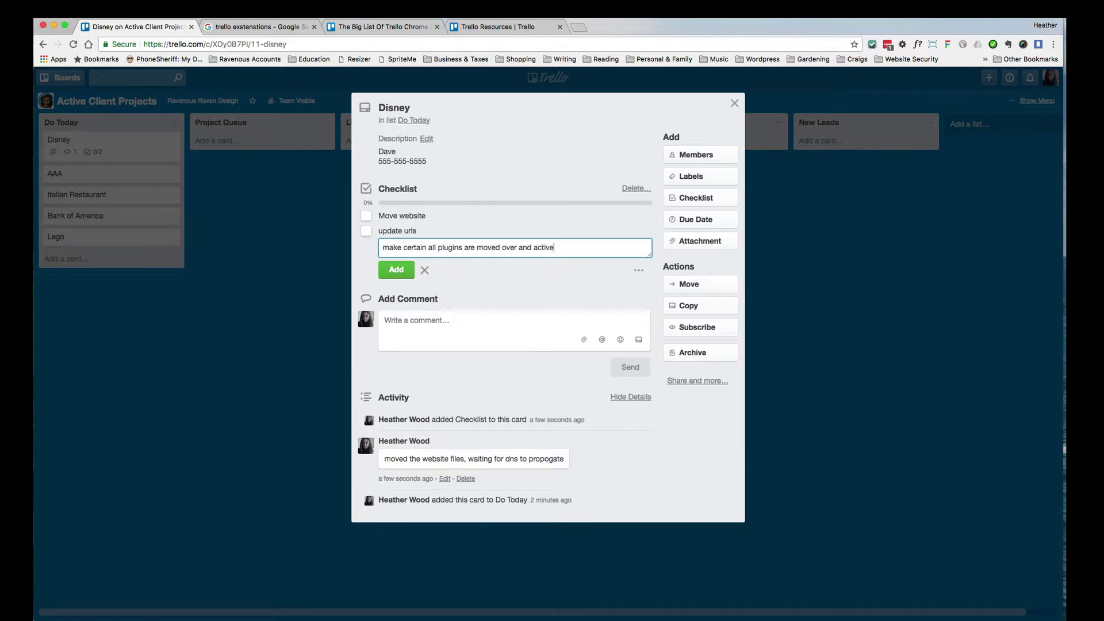
pyautogui.press('Return')
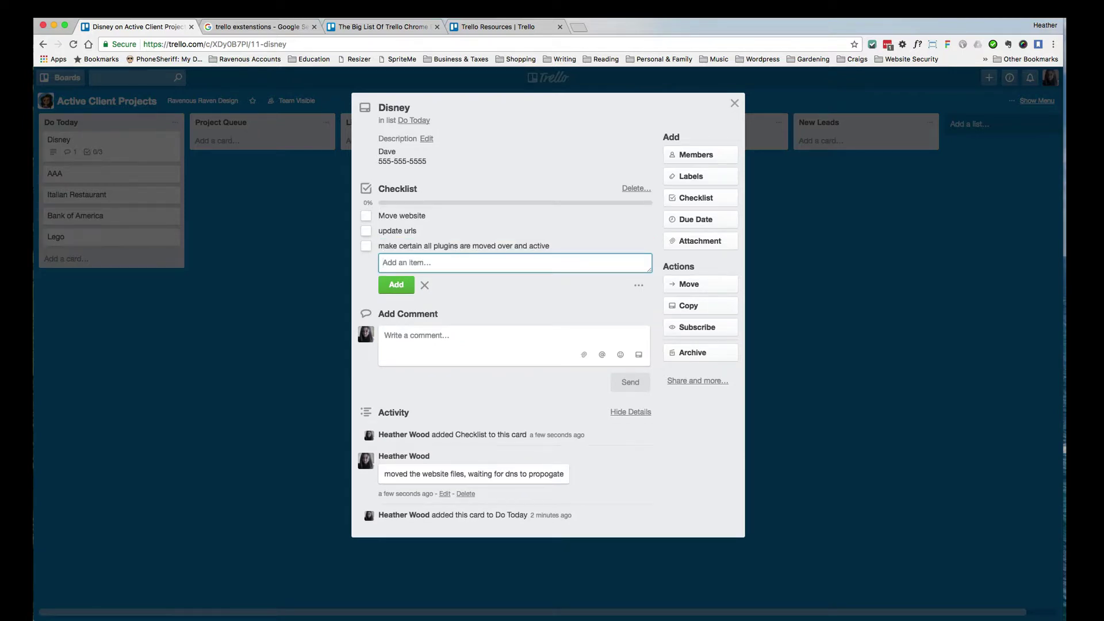
pyautogui.write('change dns')
pyautogui.press('Return')
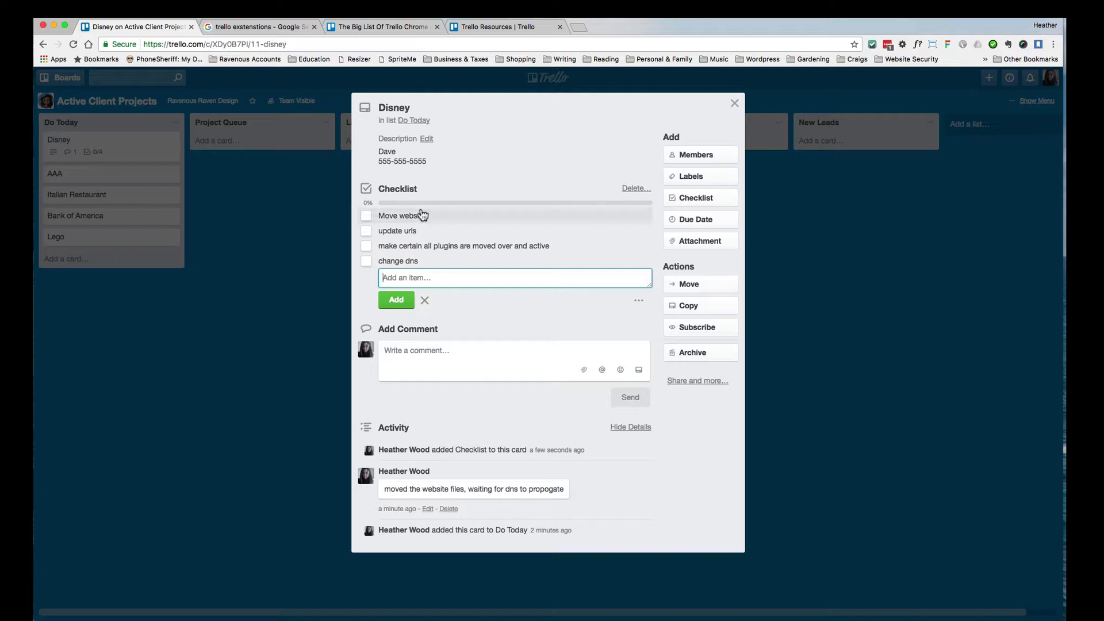
# Tick off update urls, Move website and the plugins task in the checklist
pyautogui.click(366, 230)
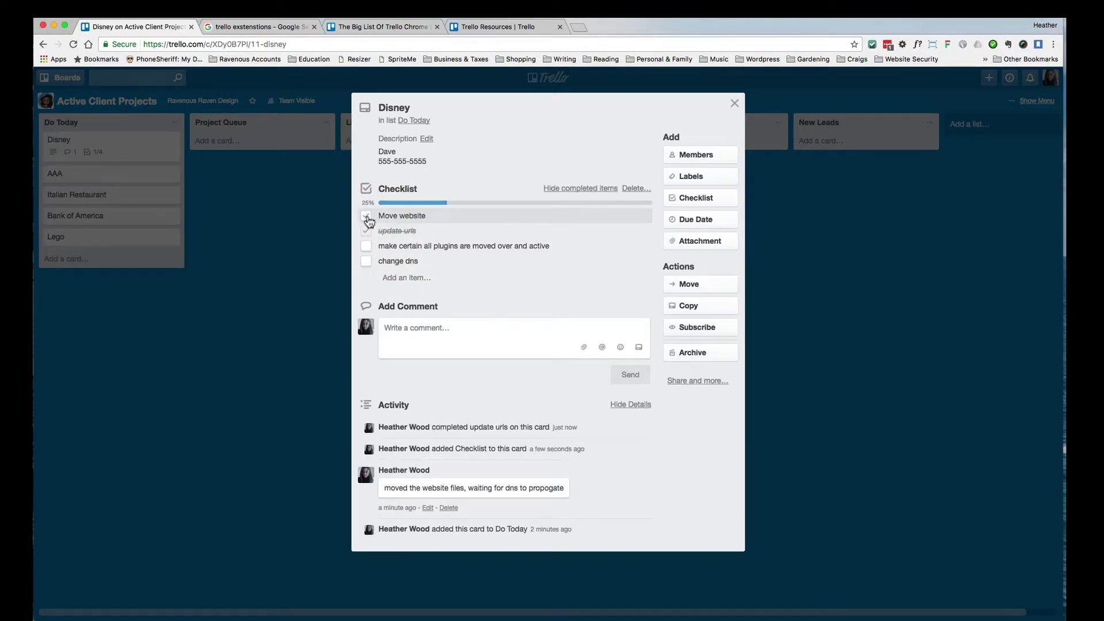
pyautogui.click(366, 216)
pyautogui.click(366, 249)
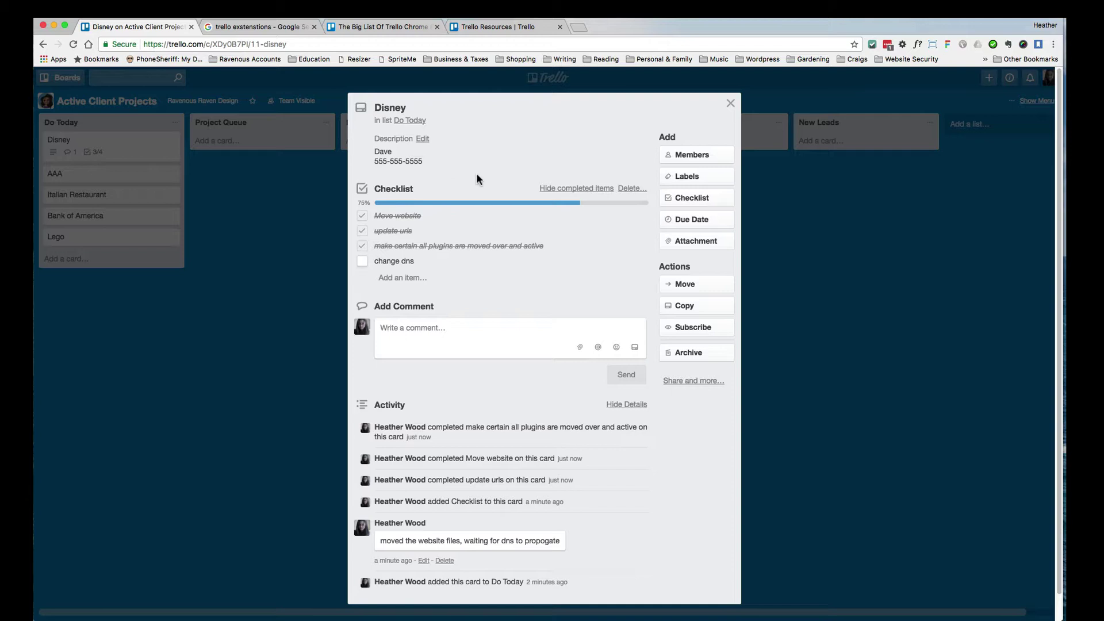
# Clear the name of the yellow Case42 Client label so it has no name
pyautogui.click(704, 179)
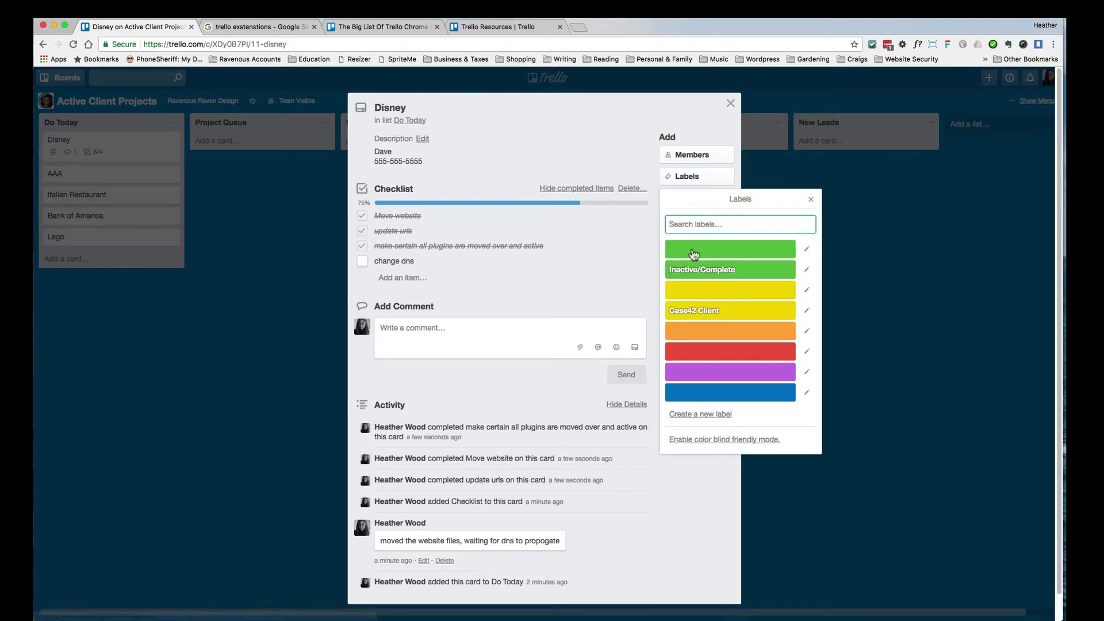
pyautogui.click(806, 310)
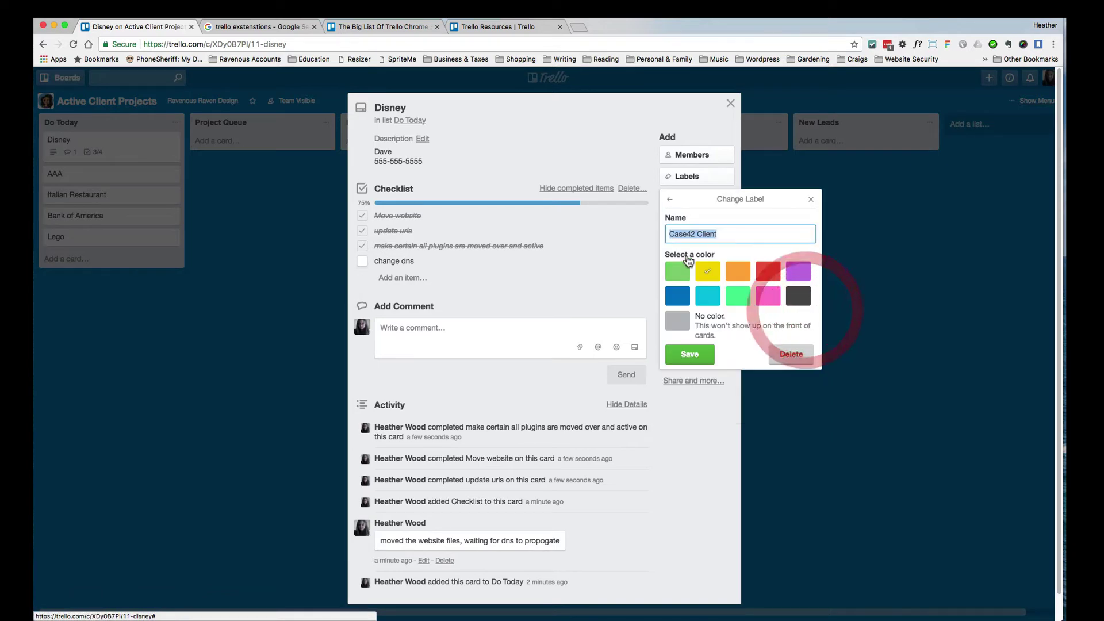
pyautogui.moveTo(695, 234); pyautogui.dragTo(668, 234)
pyautogui.write('R')
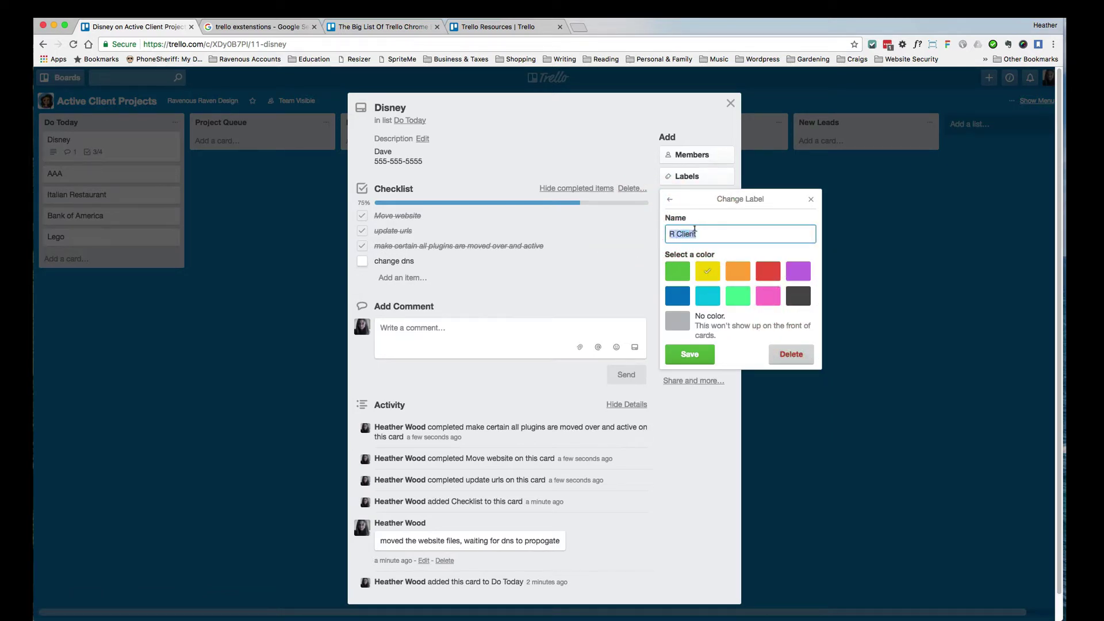
pyautogui.press('BackSpace')
pyautogui.click(688, 353)
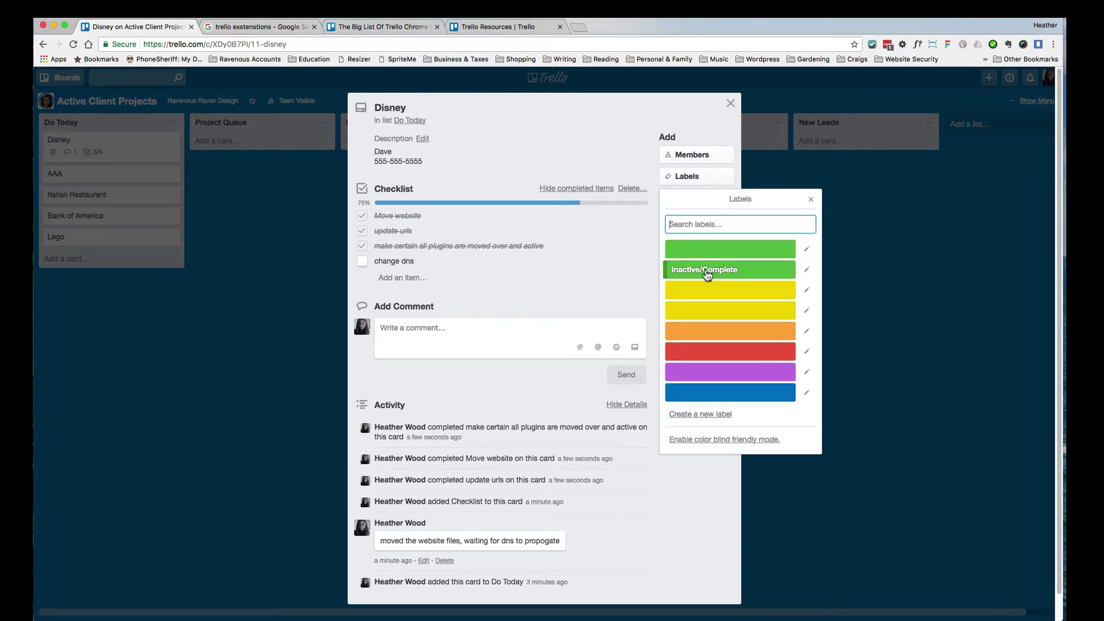
# Name the red label Emergency
pyautogui.click(806, 351)
pyautogui.write('Emergency')
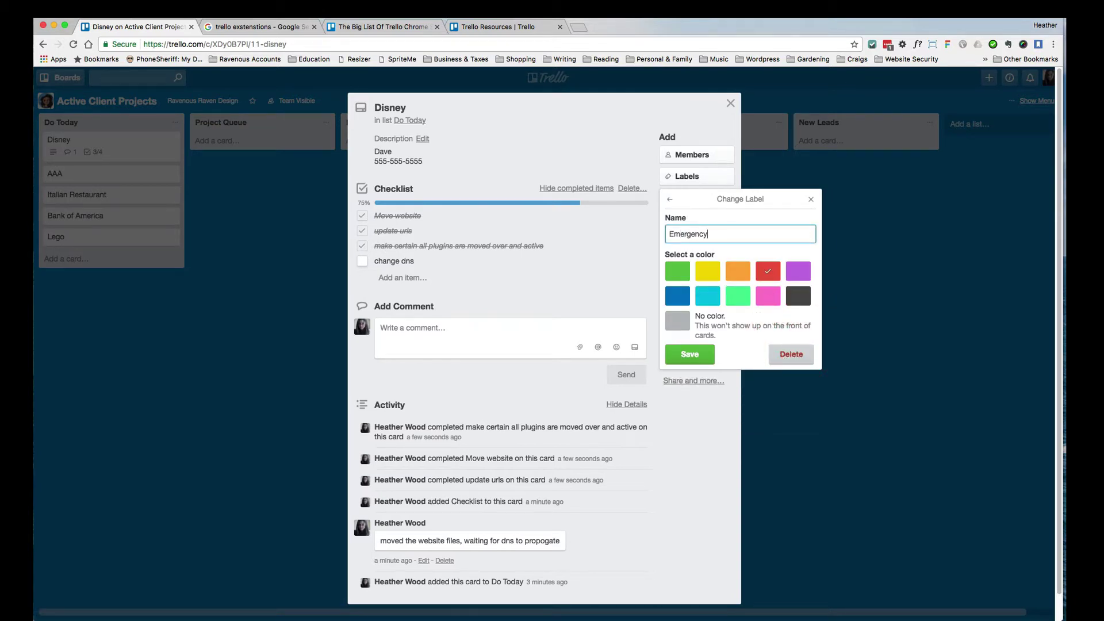
pyautogui.press('Return')
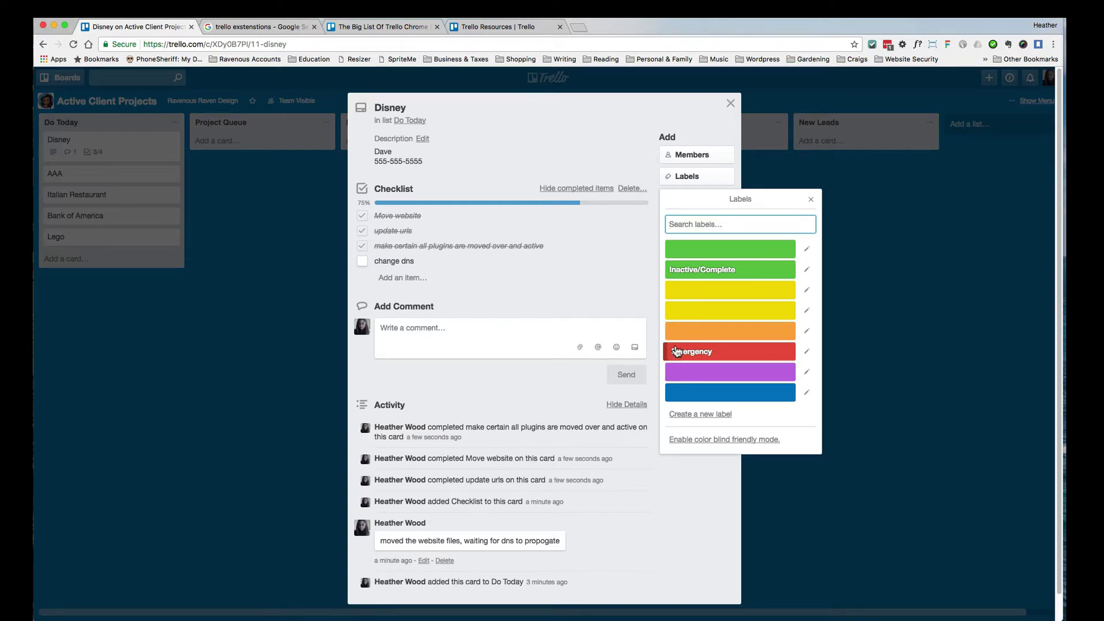
# Apply the orange label to the Disney card and name it Waiting for Client Reply
pyautogui.click(691, 331)
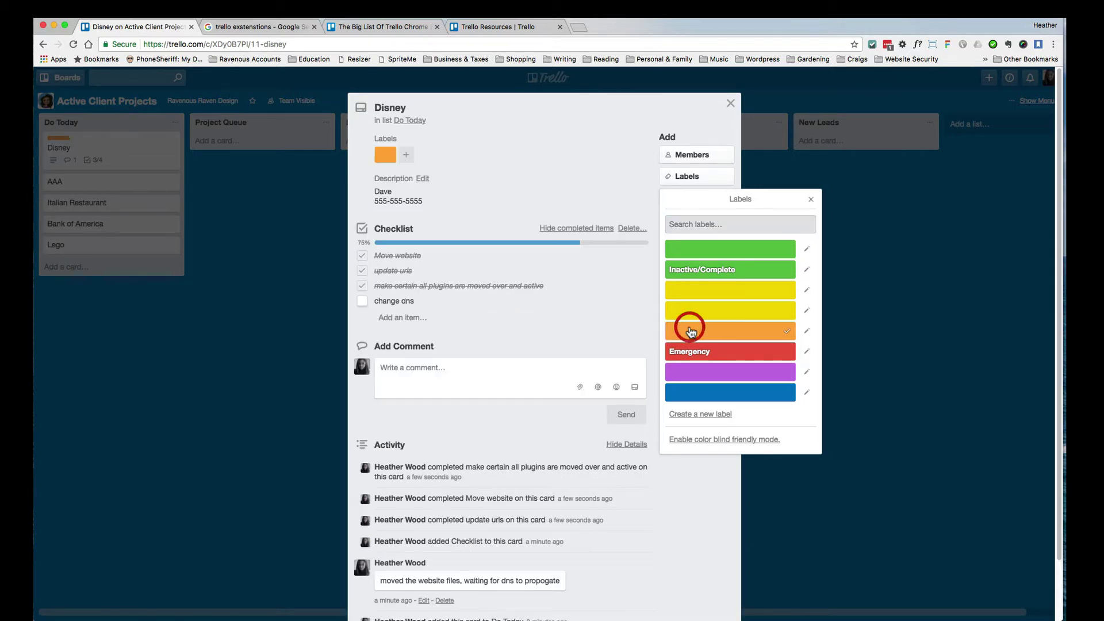
pyautogui.click(807, 330)
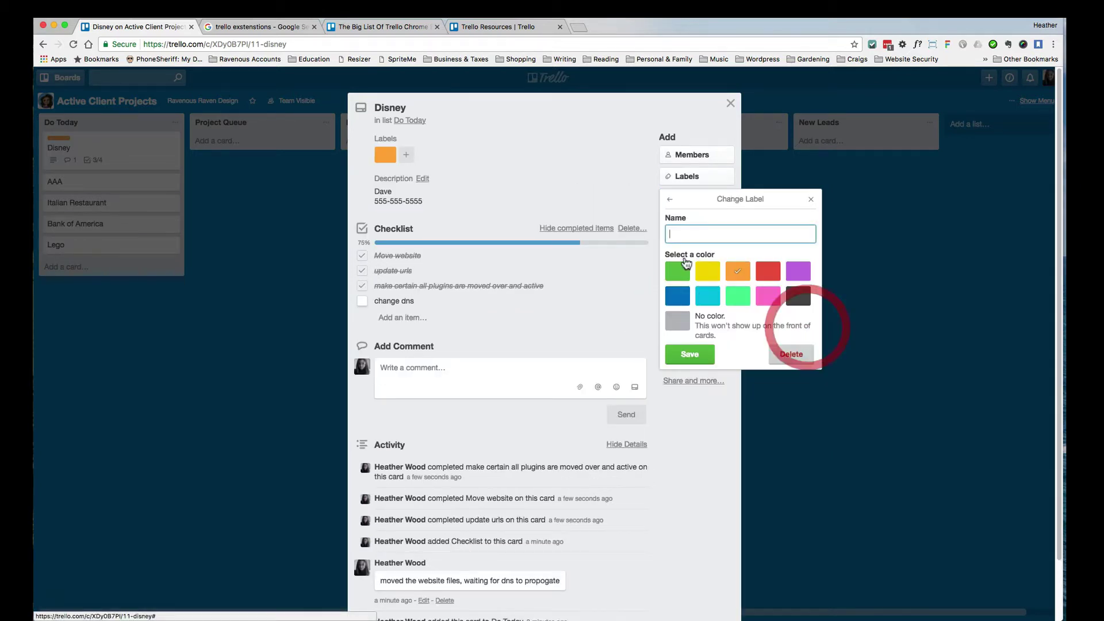
pyautogui.write('Wa')
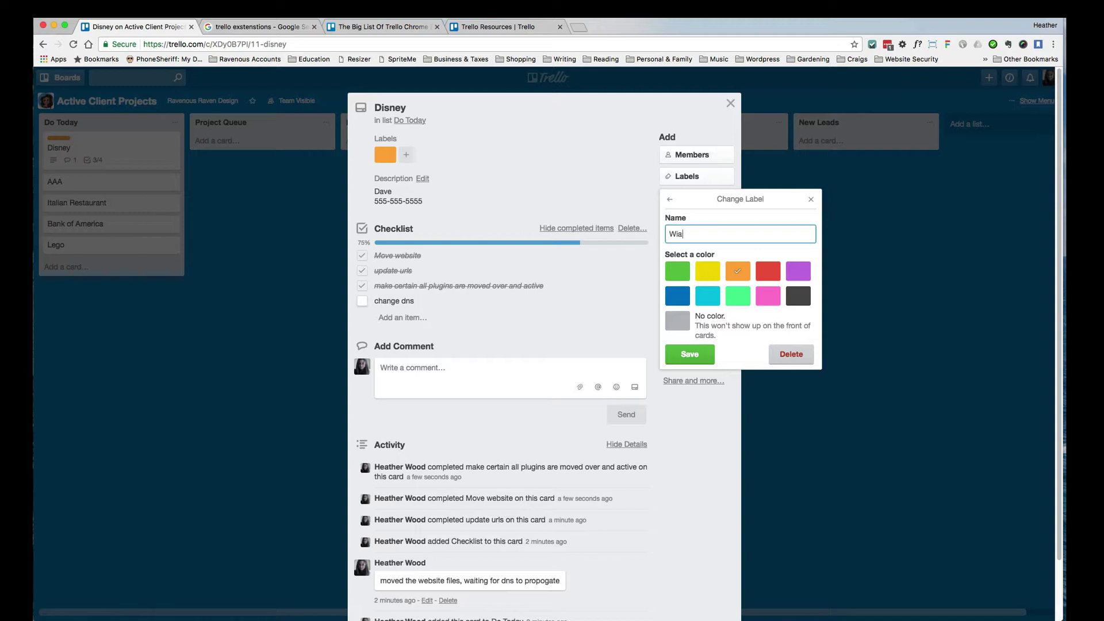
pyautogui.write('iting for Client Replya')
pyautogui.press('BackSpace')
pyautogui.click(706, 357)
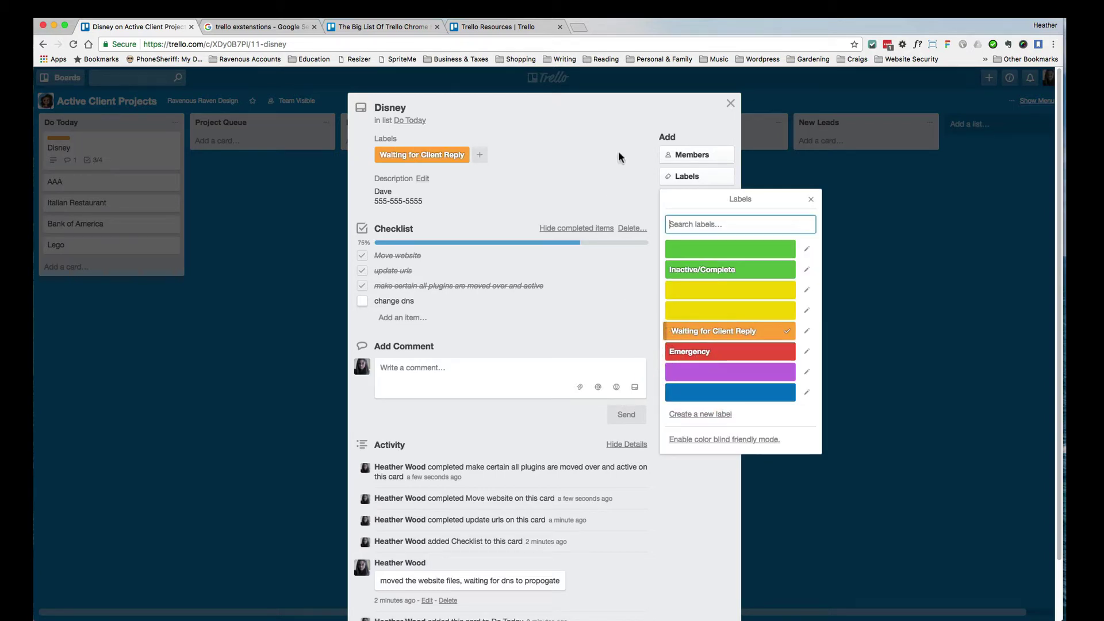
pyautogui.click(598, 194)
pyautogui.click(394, 257)
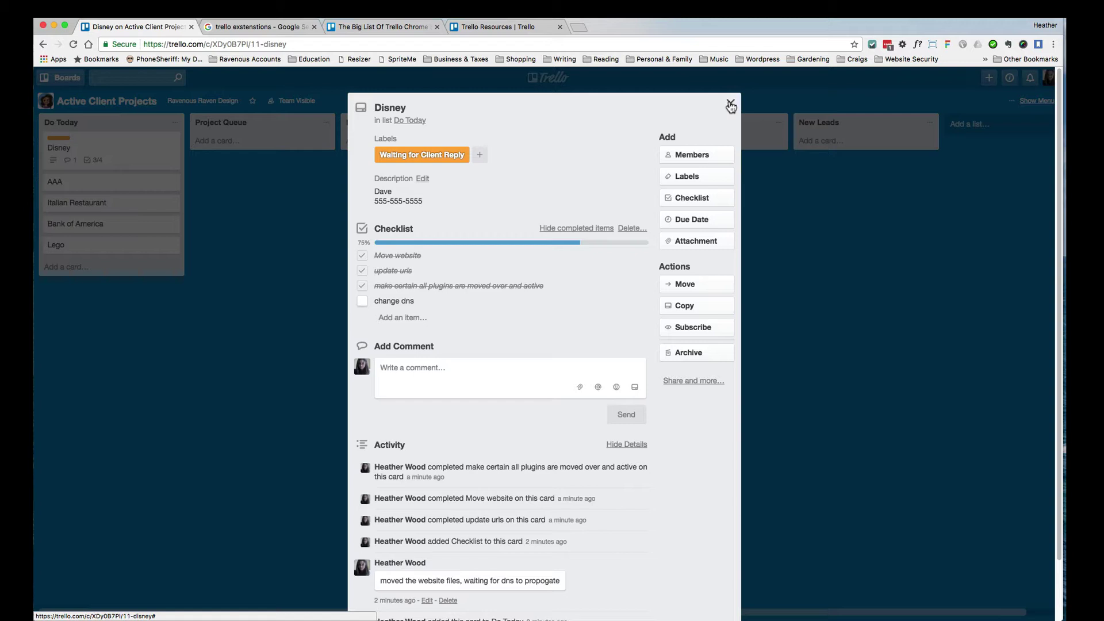
pyautogui.click(582, 142)
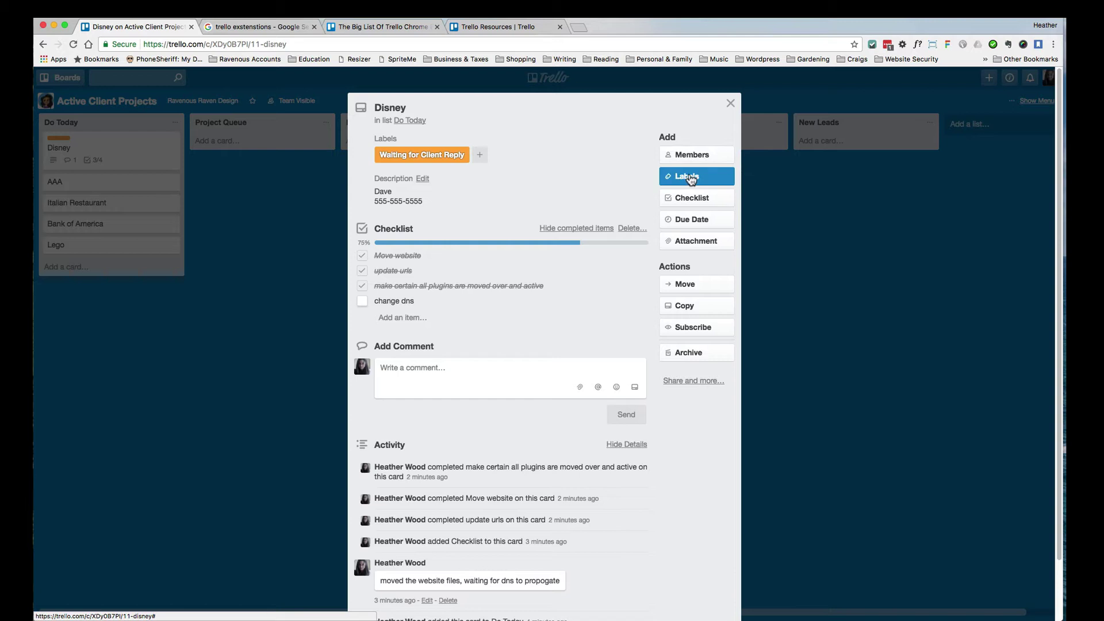
# Set the Disney card's due date to July 19, 2017 at 12:00 PM, then close the card
pyautogui.click(694, 219)
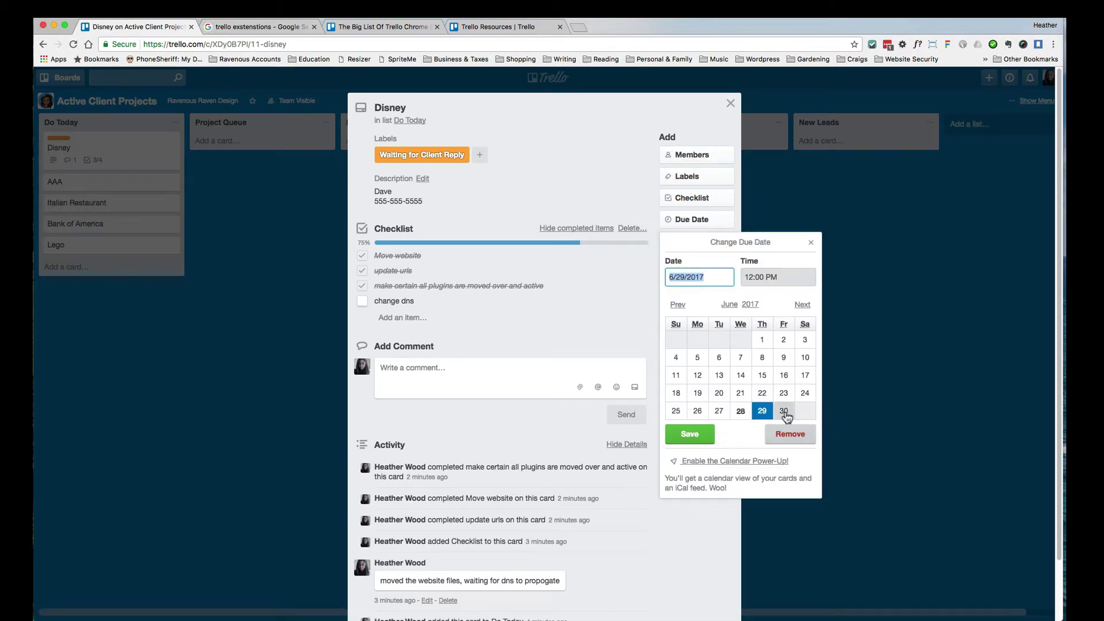
pyautogui.click(804, 306)
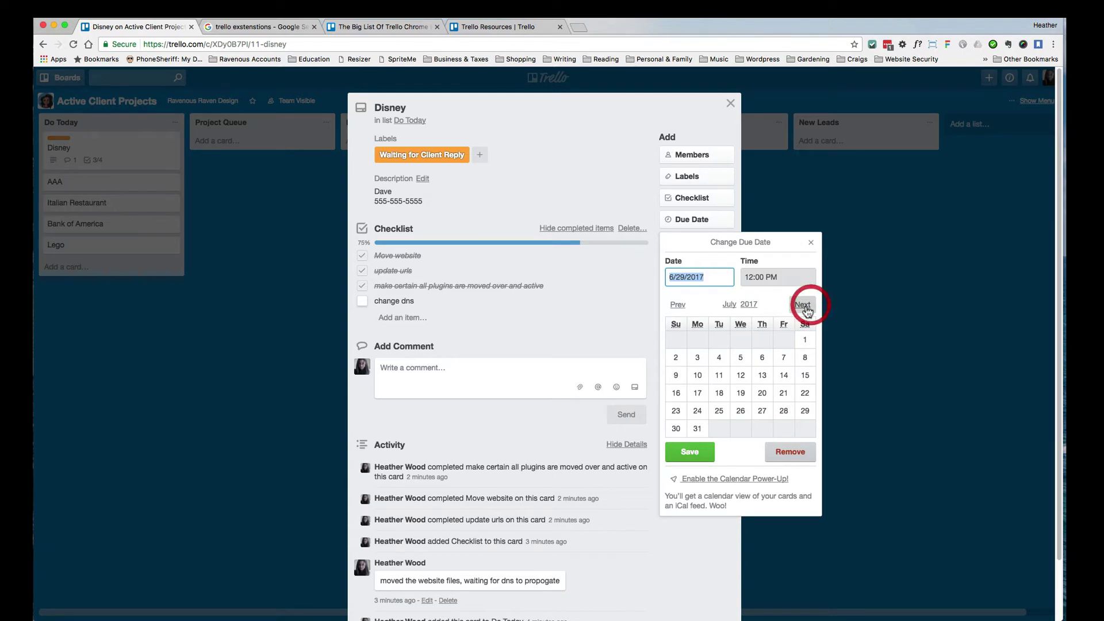
pyautogui.click(740, 393)
pyautogui.click(690, 451)
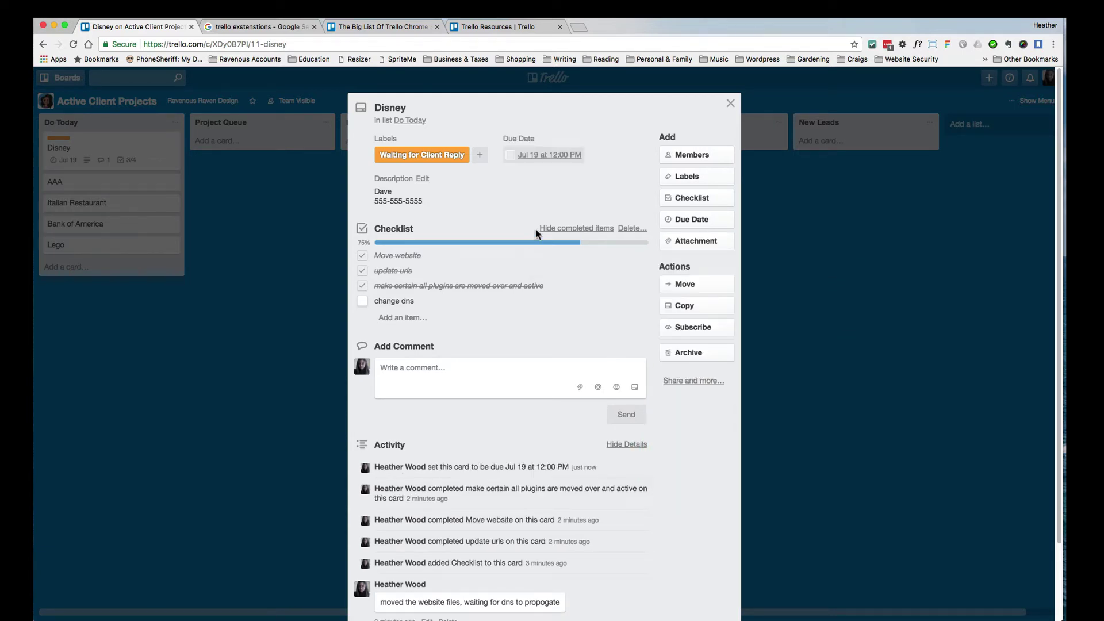
pyautogui.click(731, 103)
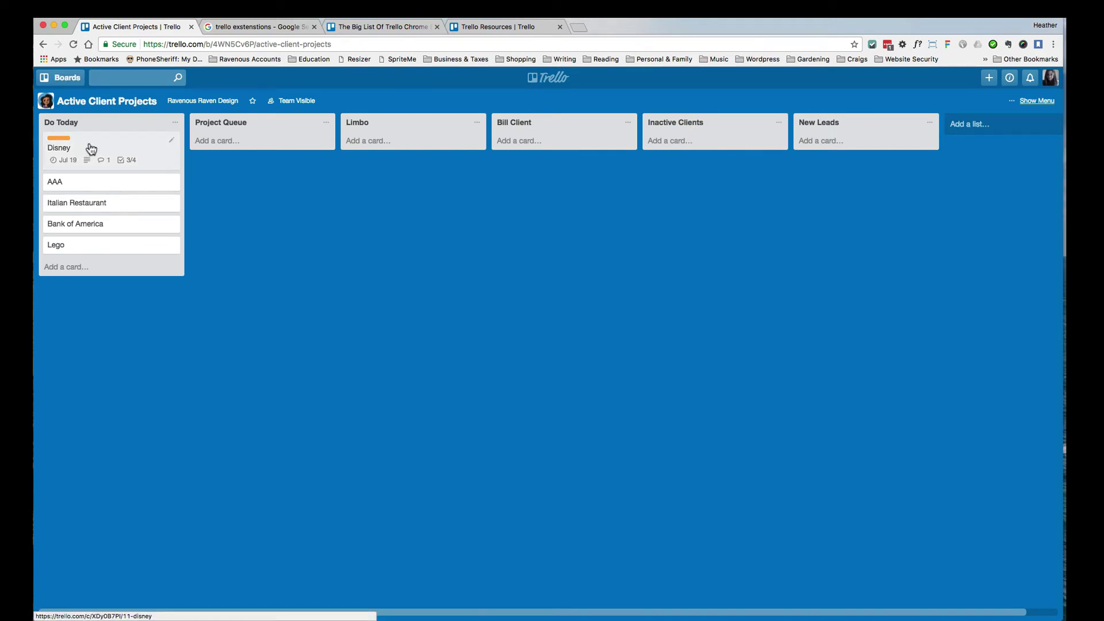
# Drag Disney from Do Today into Limbo and AAA into Project Queue
pyautogui.moveTo(91, 148); pyautogui.dragTo(386, 145)
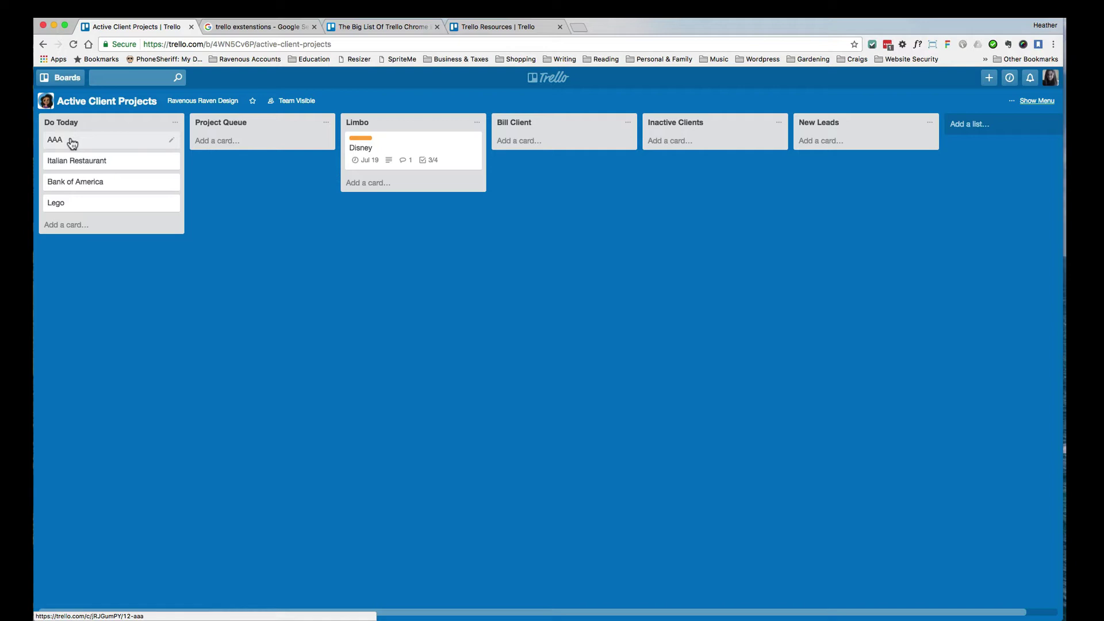
pyautogui.moveTo(72, 143); pyautogui.dragTo(230, 143)
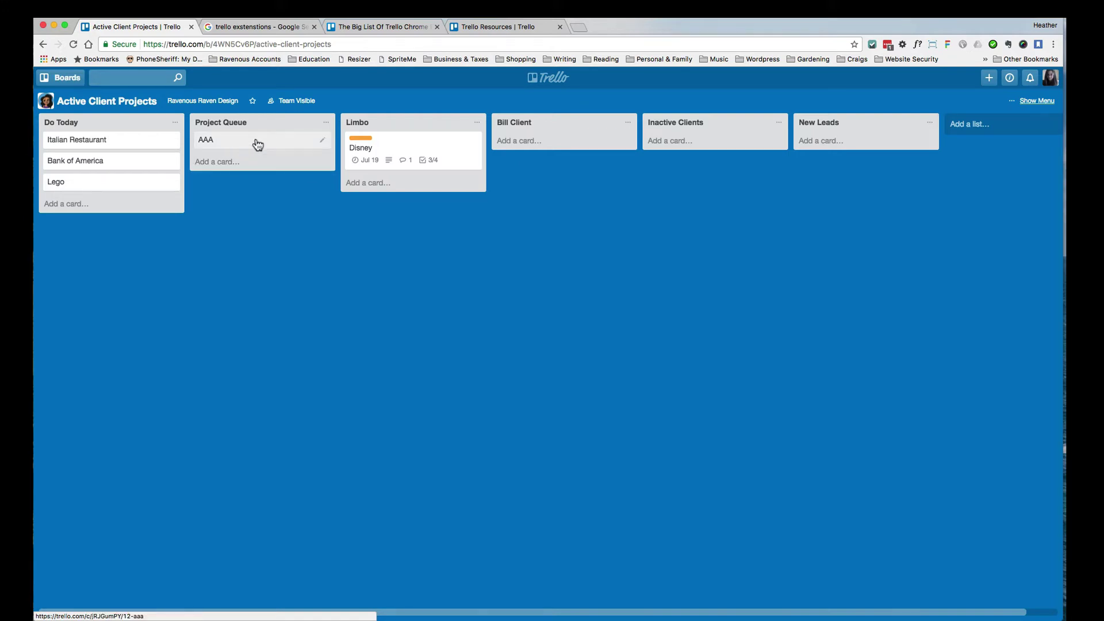
# Open the AAA card, set its due date to August 31, 2017 at 12:00 PM, and close it
pyautogui.click(253, 140)
pyautogui.click(428, 104)
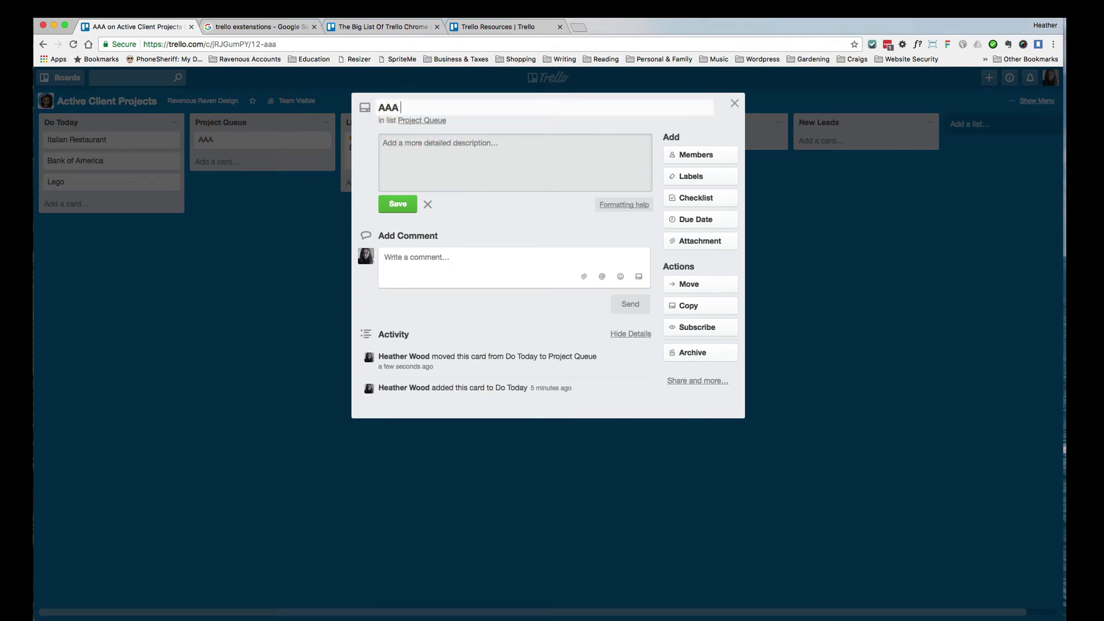
pyautogui.click(699, 219)
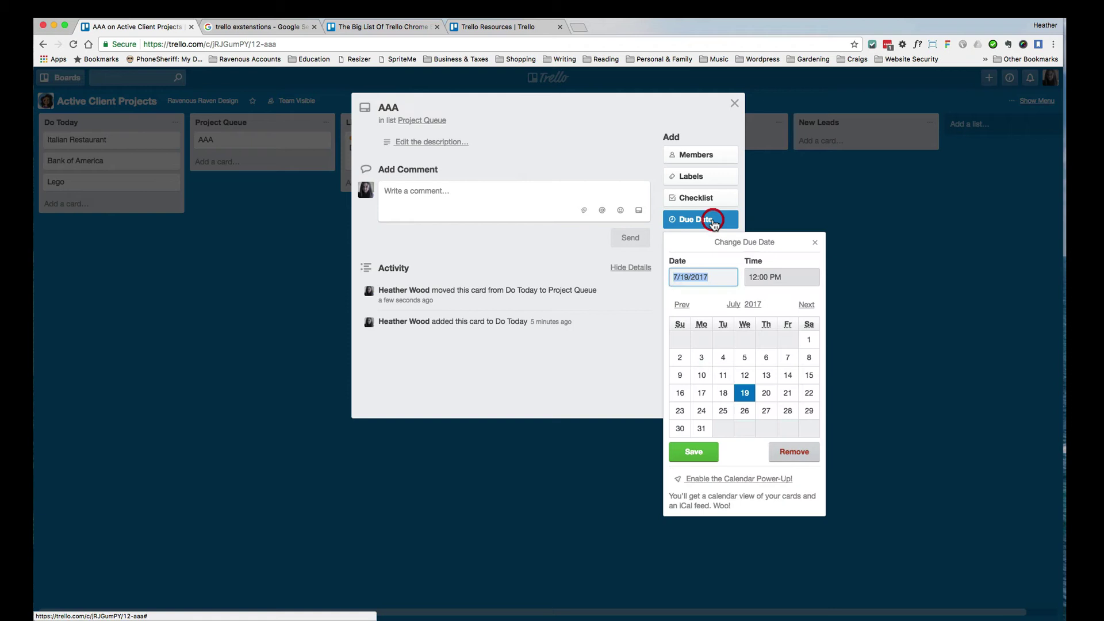
pyautogui.click(806, 304)
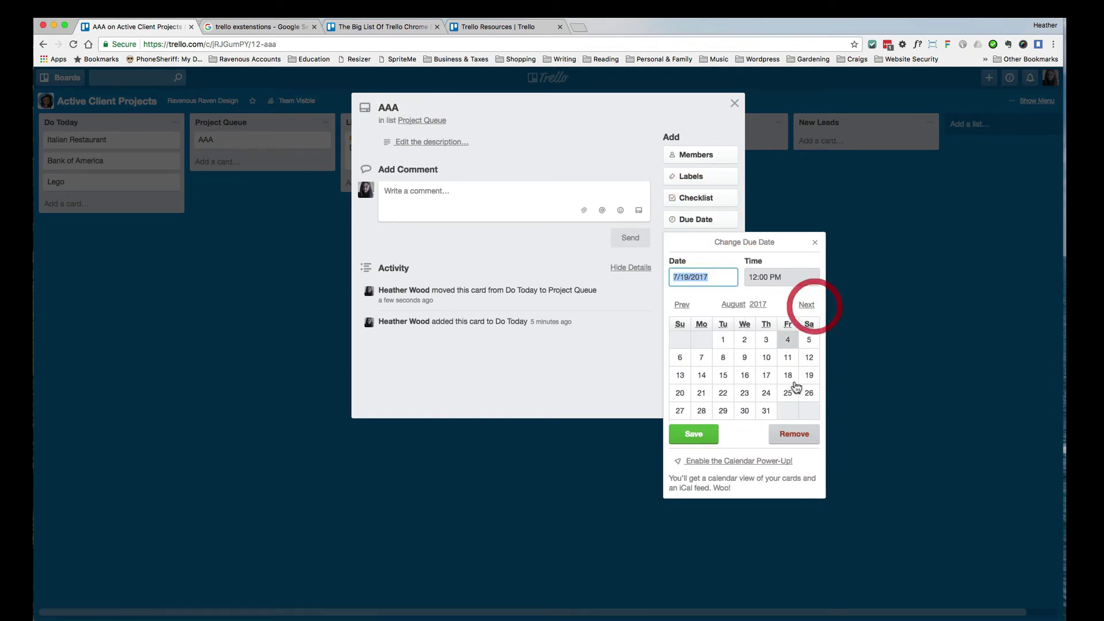
pyautogui.click(766, 410)
pyautogui.click(695, 434)
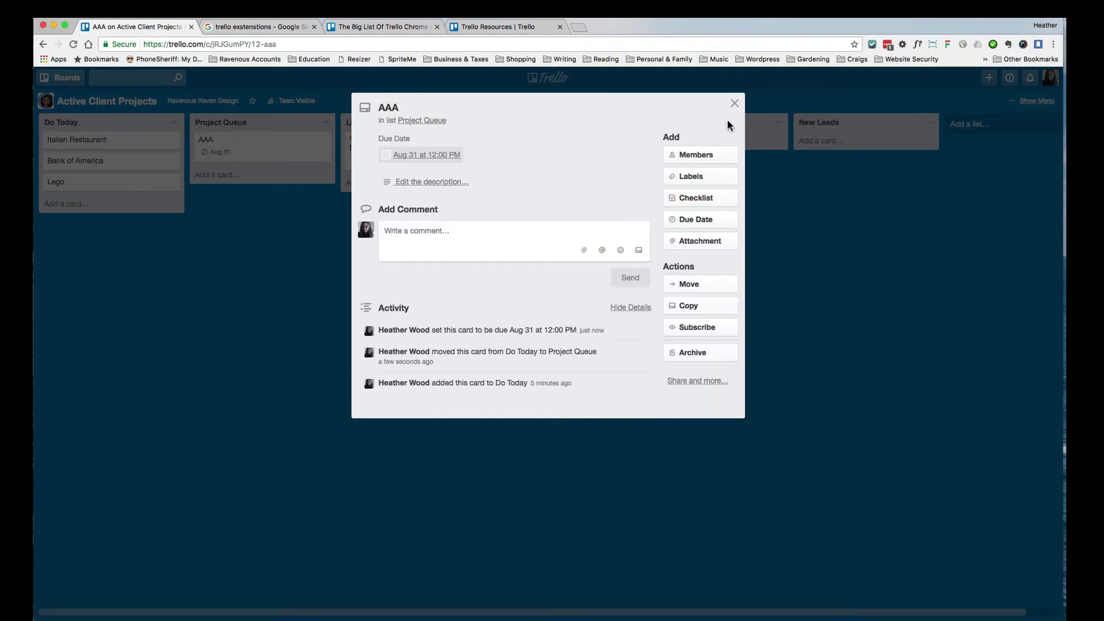
pyautogui.click(734, 103)
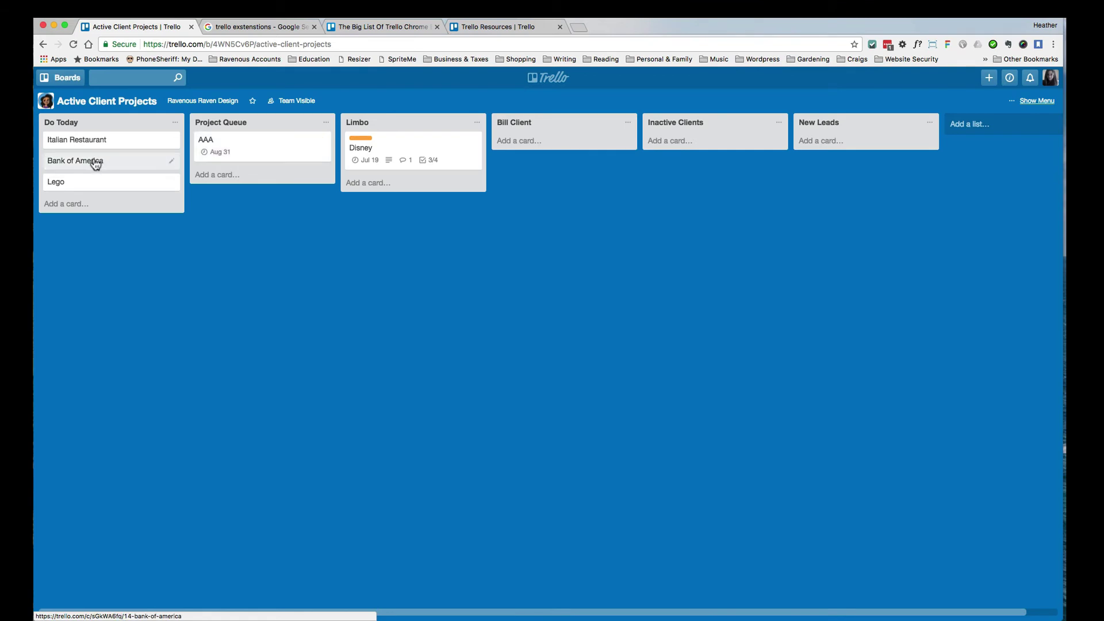
# Put Lego then Bank of America atop Project Queue, and return Disney to Do Today
pyautogui.moveTo(96, 164); pyautogui.dragTo(212, 119)
pyautogui.moveTo(230, 163); pyautogui.dragTo(246, 203)
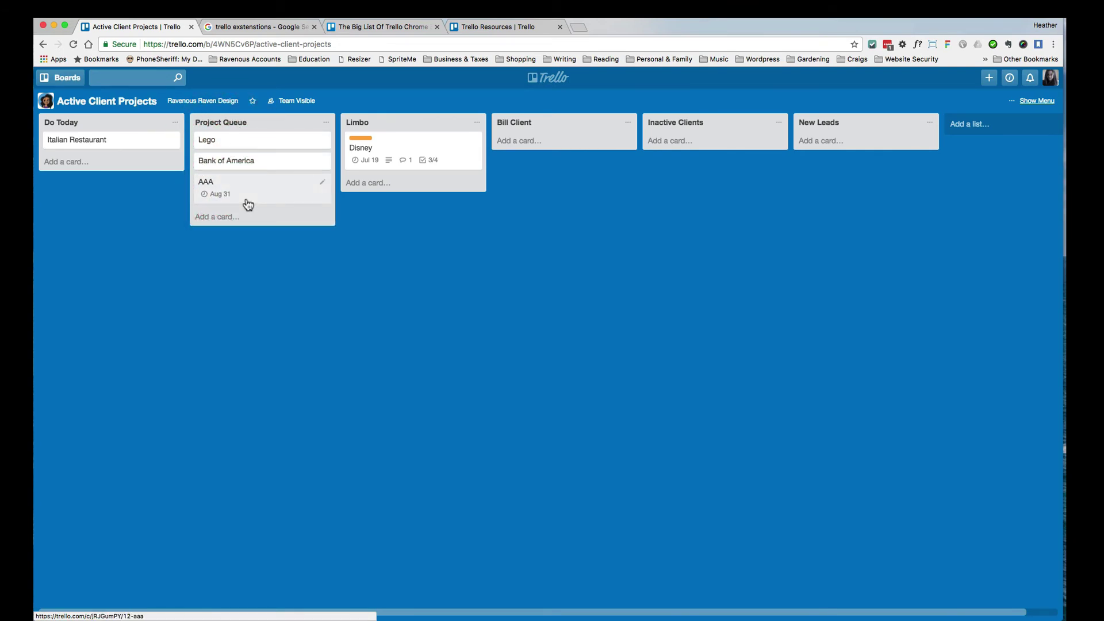
pyautogui.moveTo(249, 165); pyautogui.dragTo(252, 137)
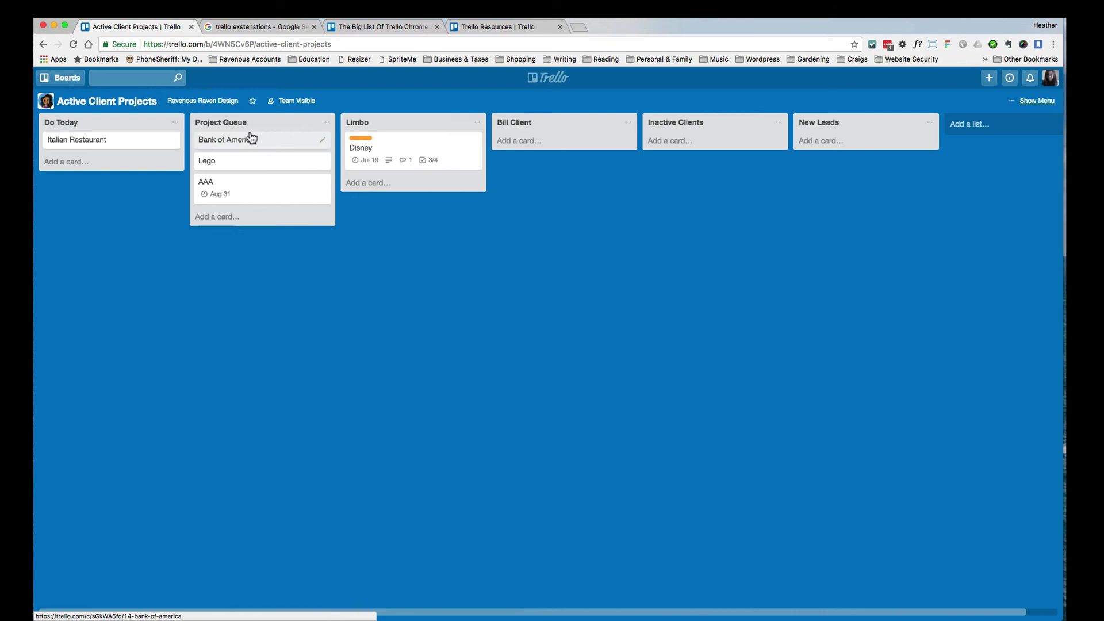
pyautogui.moveTo(319, 162); pyautogui.dragTo(247, 140)
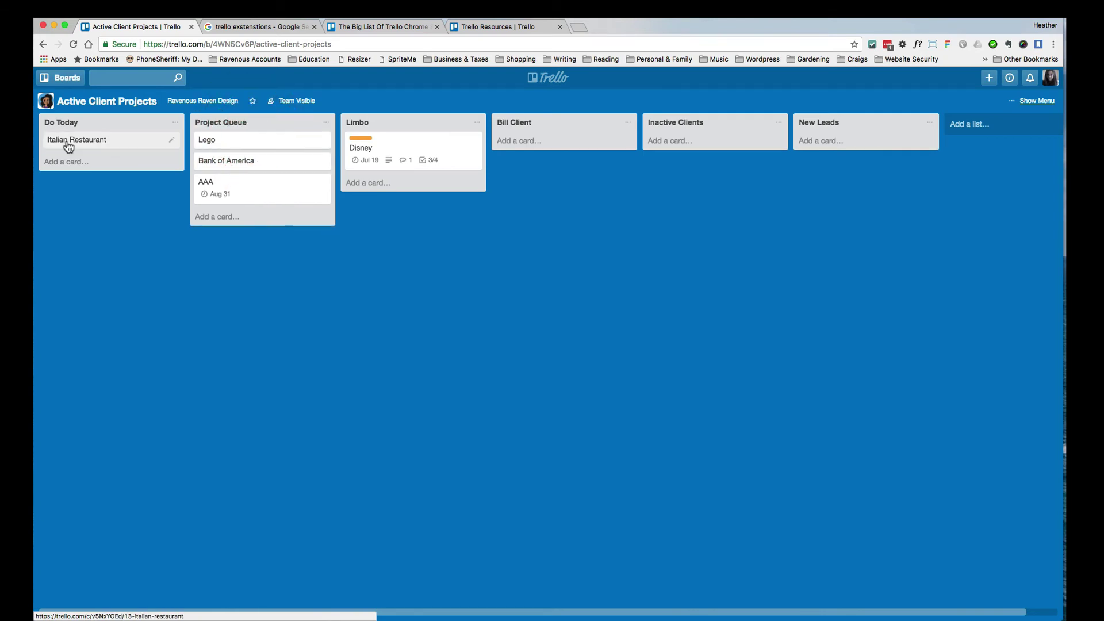
pyautogui.moveTo(118, 145); pyautogui.dragTo(71, 148)
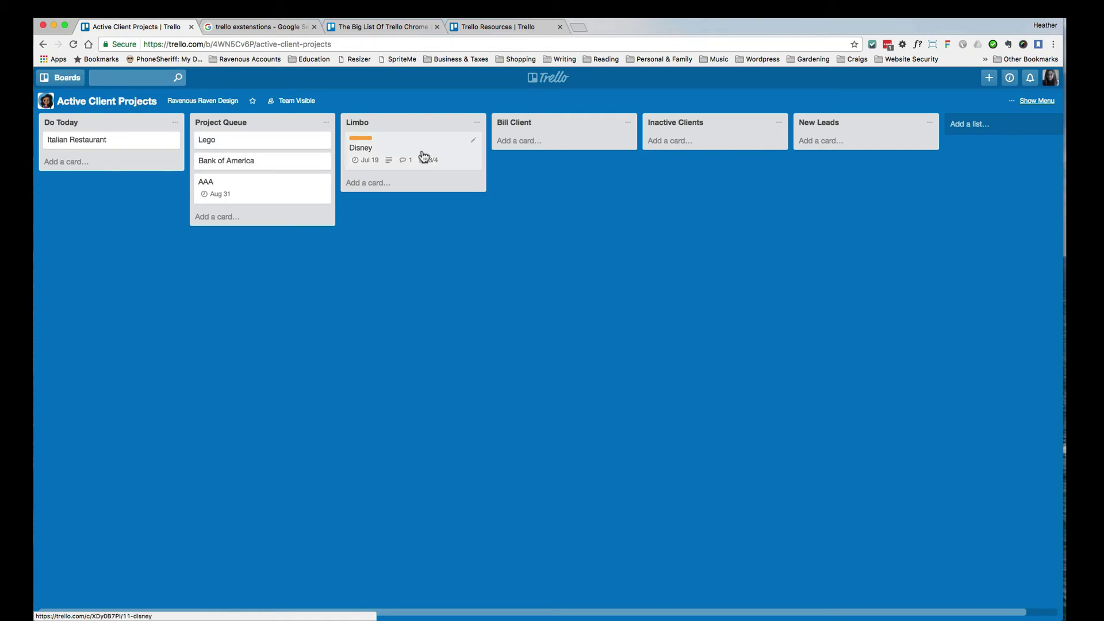
pyautogui.moveTo(423, 158); pyautogui.dragTo(517, 143)
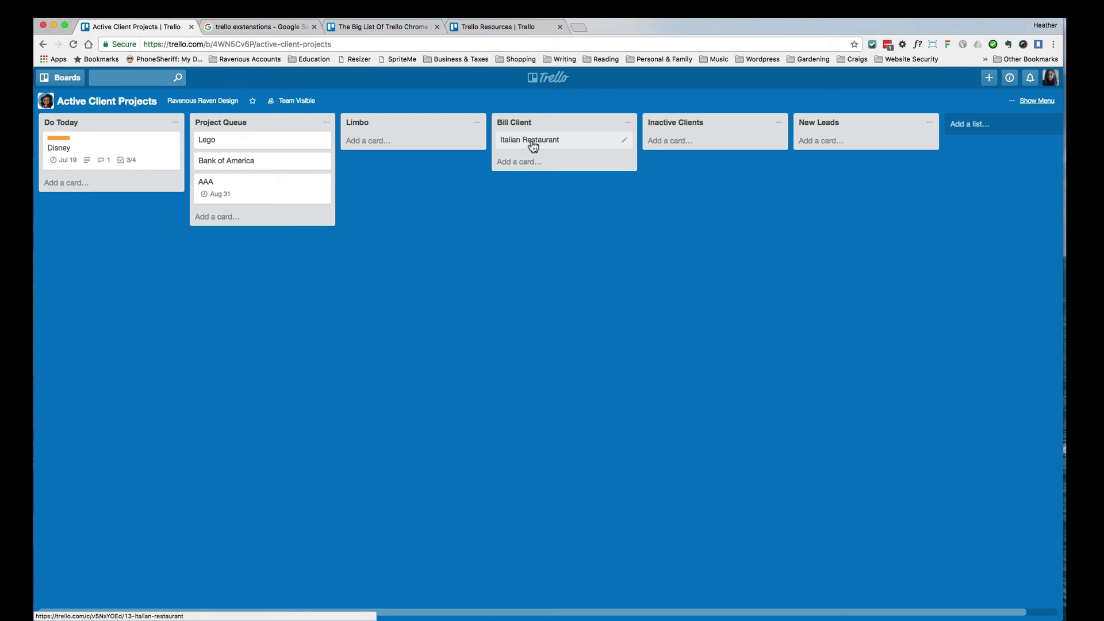
# Drag Italian Restaurant via Inactive Clients and Project Queue into New Leads, and Disney into Limbo
pyautogui.moveTo(557, 148); pyautogui.dragTo(691, 151)
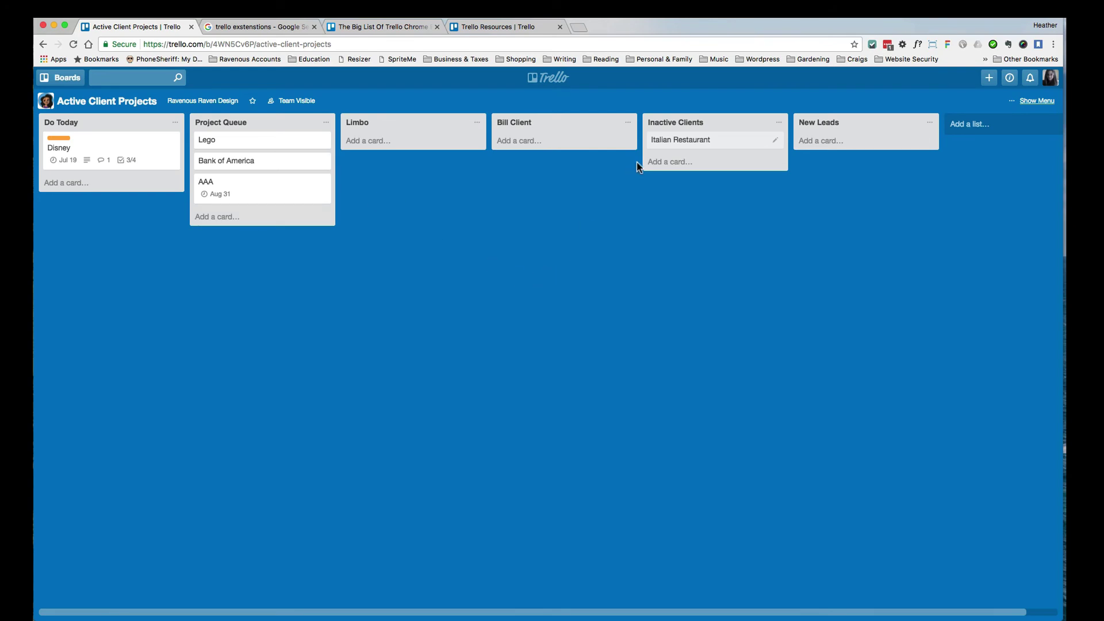
pyautogui.moveTo(680, 143); pyautogui.dragTo(226, 148)
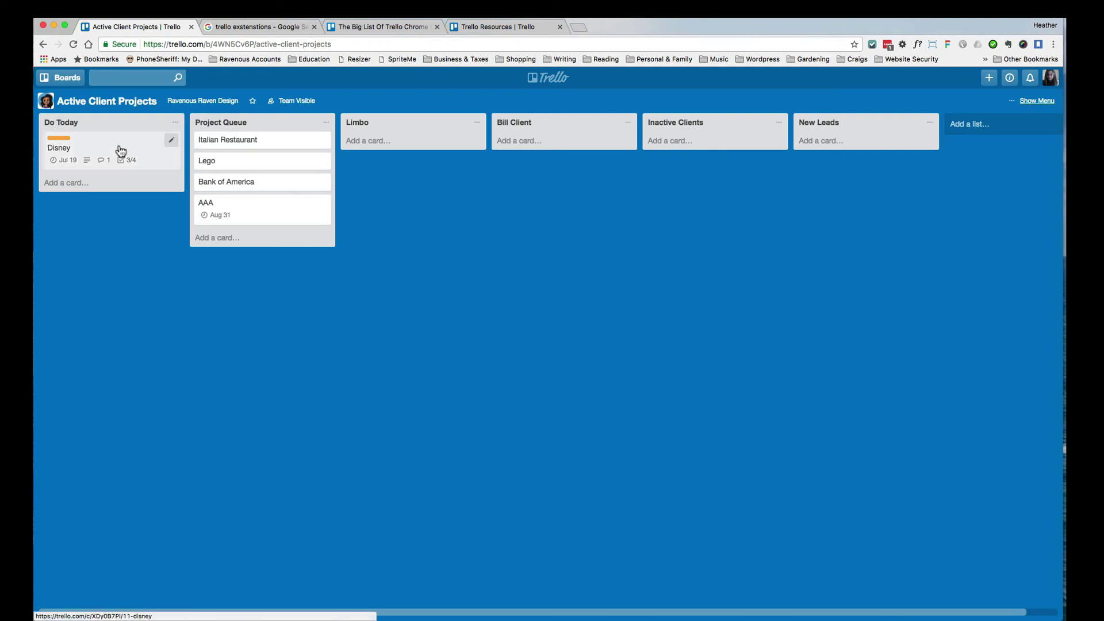
pyautogui.moveTo(120, 150); pyautogui.dragTo(358, 135)
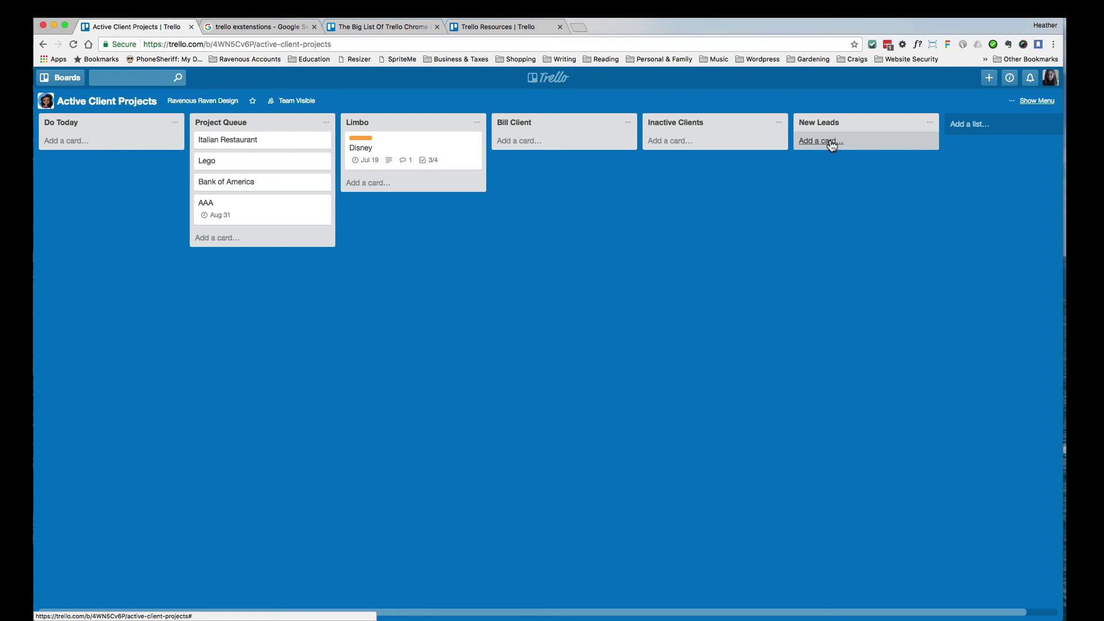
pyautogui.moveTo(235, 145); pyautogui.dragTo(832, 139)
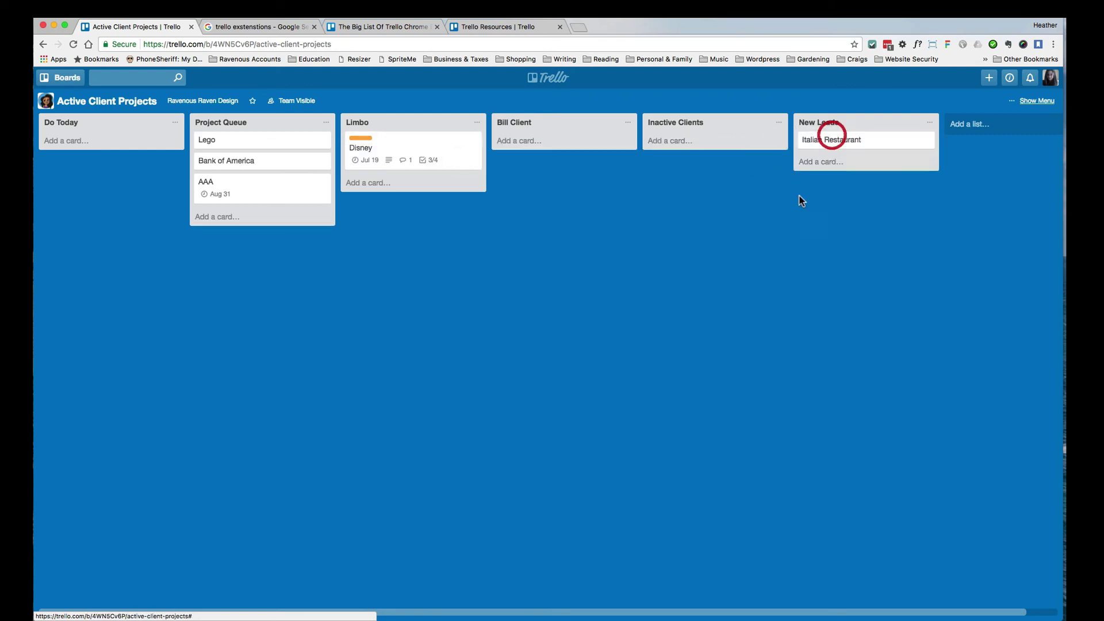